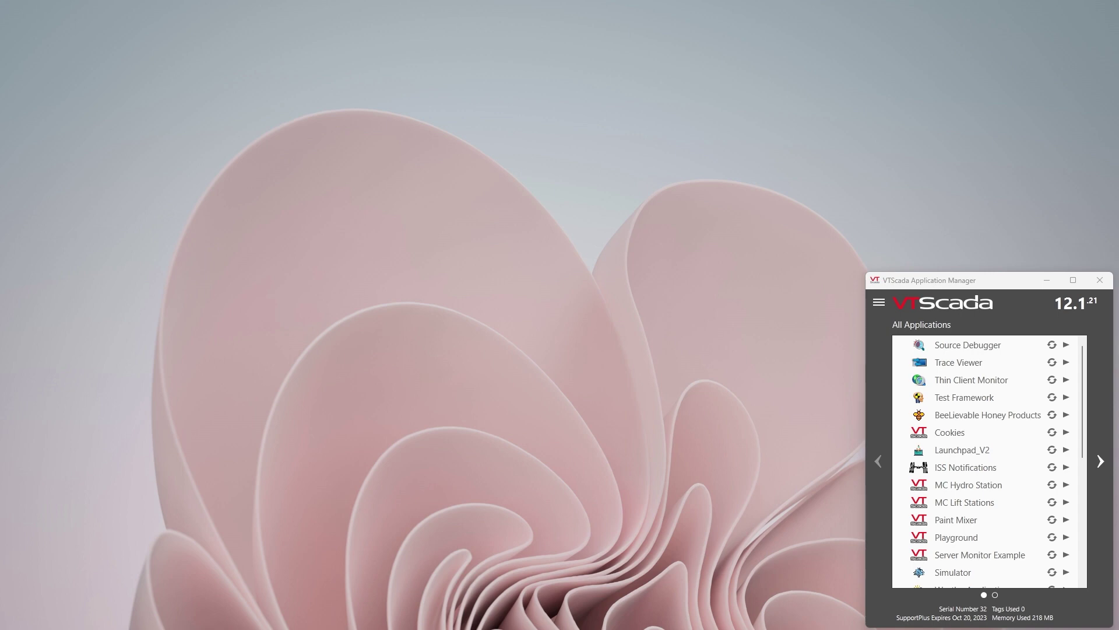
# Create a standard application named CIP Demo with the quick add option and start it.
pyautogui.click(878, 305)
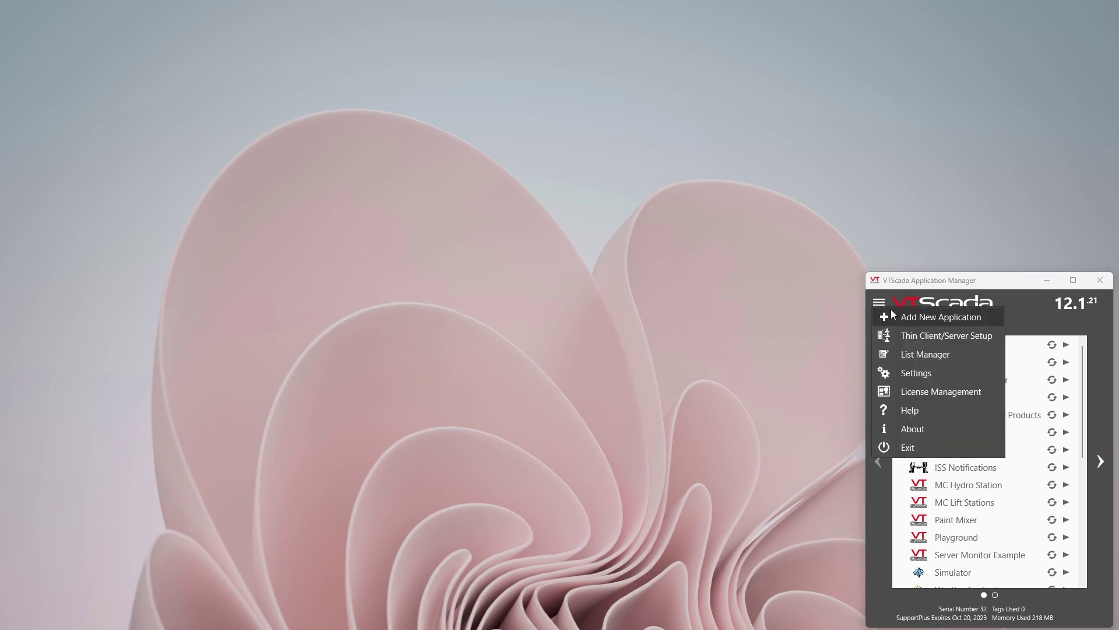
pyautogui.click(913, 317)
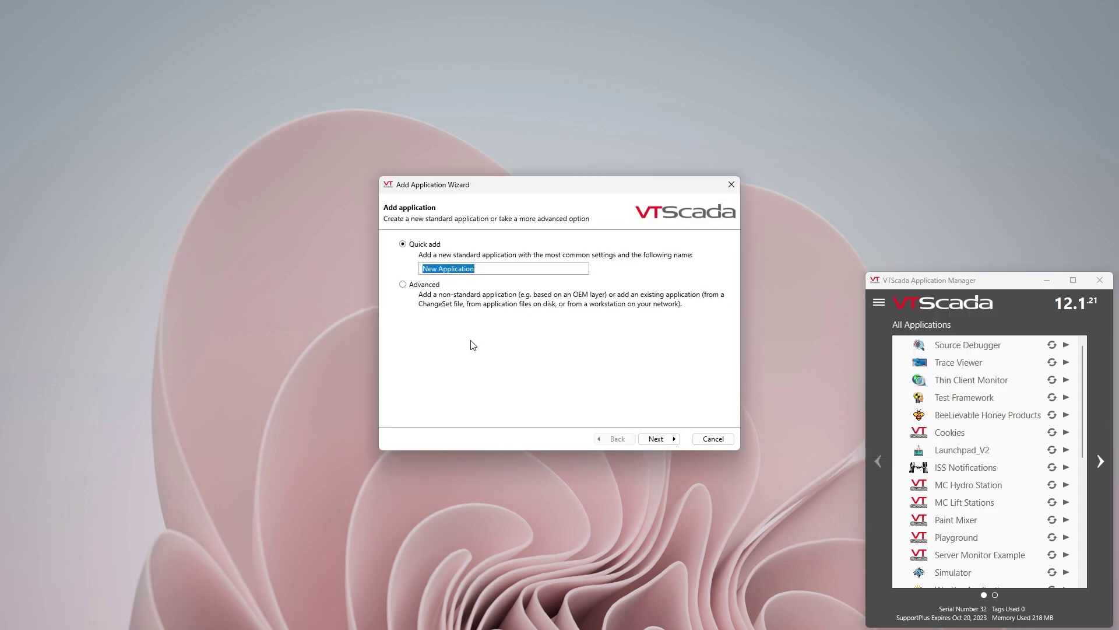
pyautogui.write('Cl')
pyautogui.write('P Demp')
pyautogui.write('o')
pyautogui.click(655, 440)
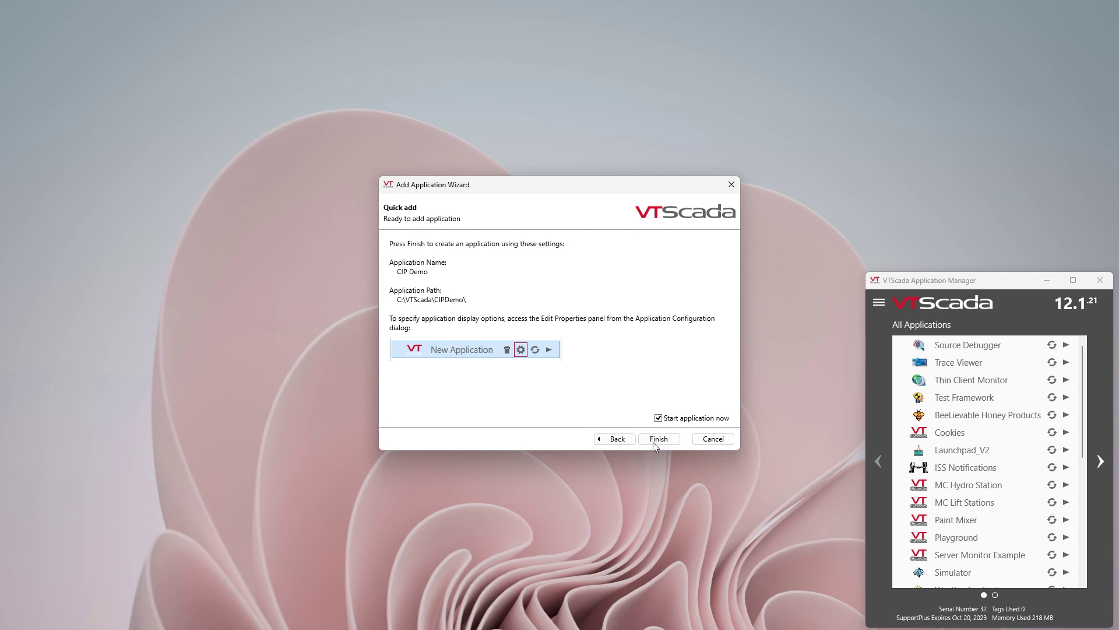
pyautogui.click(653, 441)
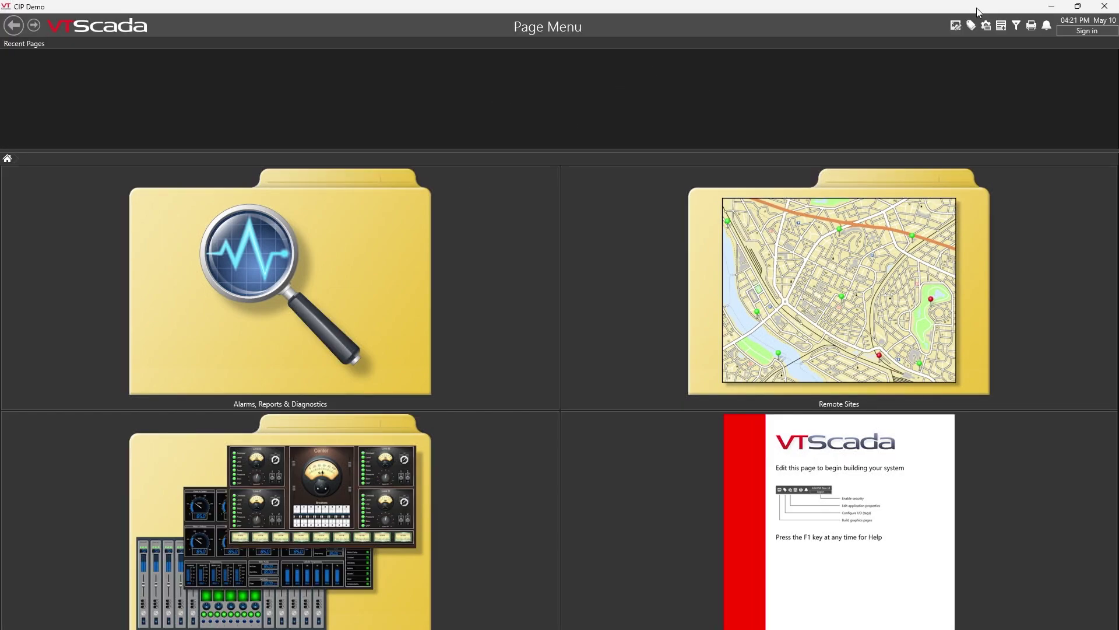
# Add a top-level Context tag named CIP Demo PLC with the description CIP Demo.
pyautogui.moveTo(978, 12); pyautogui.dragTo(700, 56)
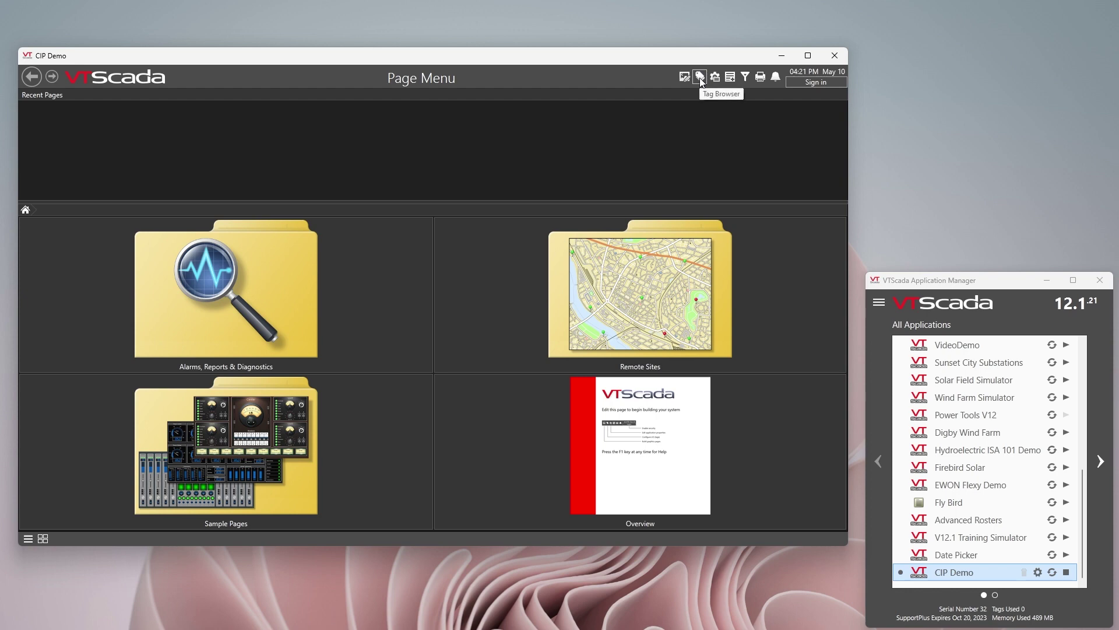
pyautogui.click(699, 78)
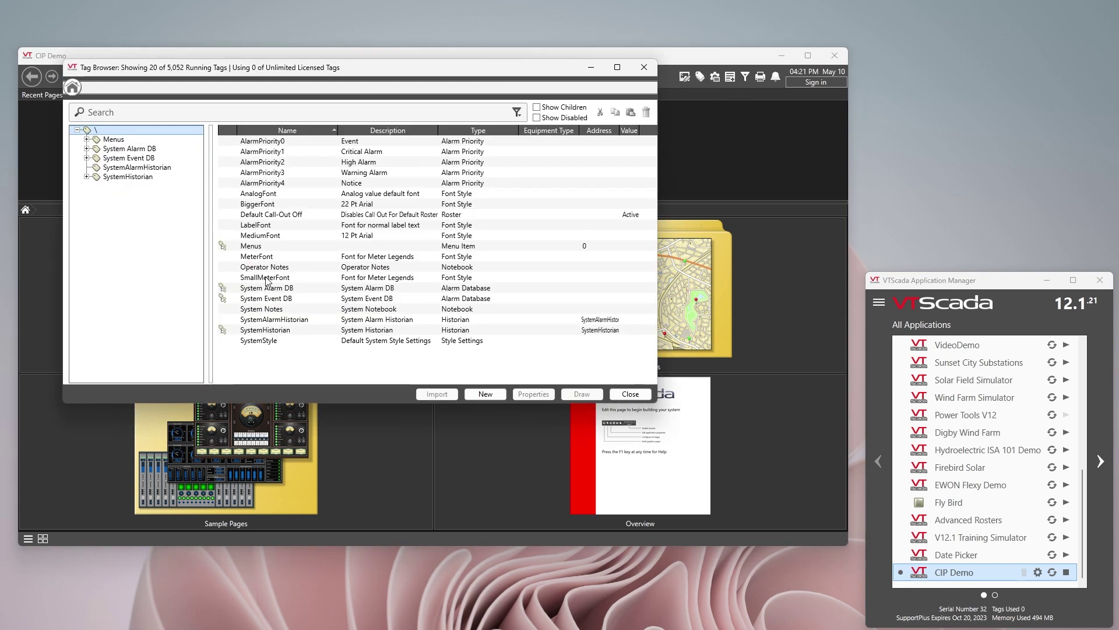
pyautogui.click(483, 394)
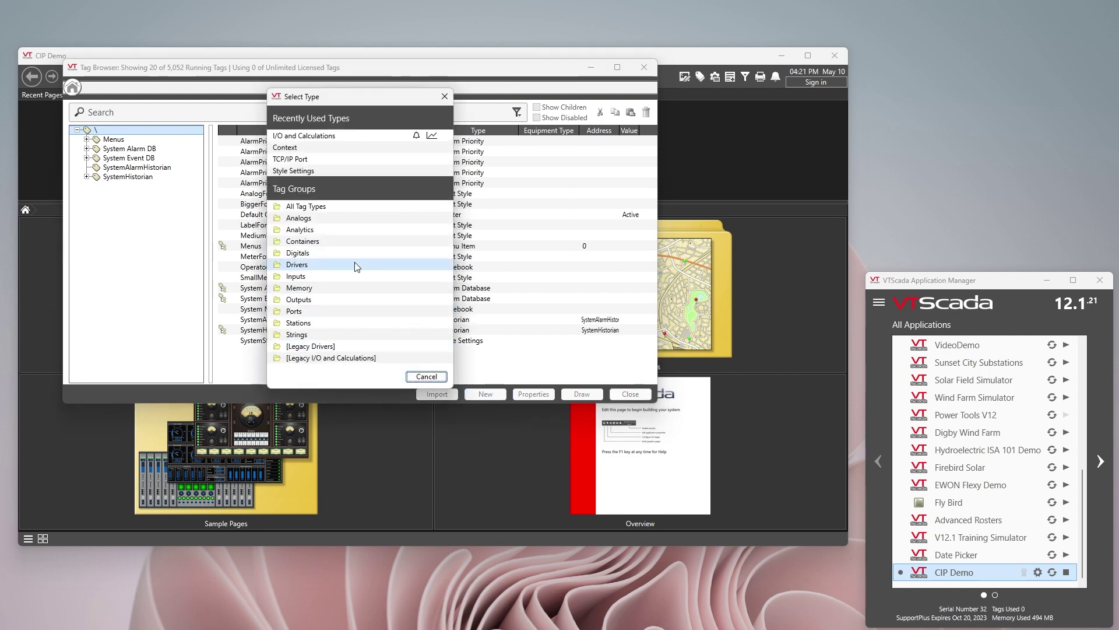
pyautogui.click(312, 244)
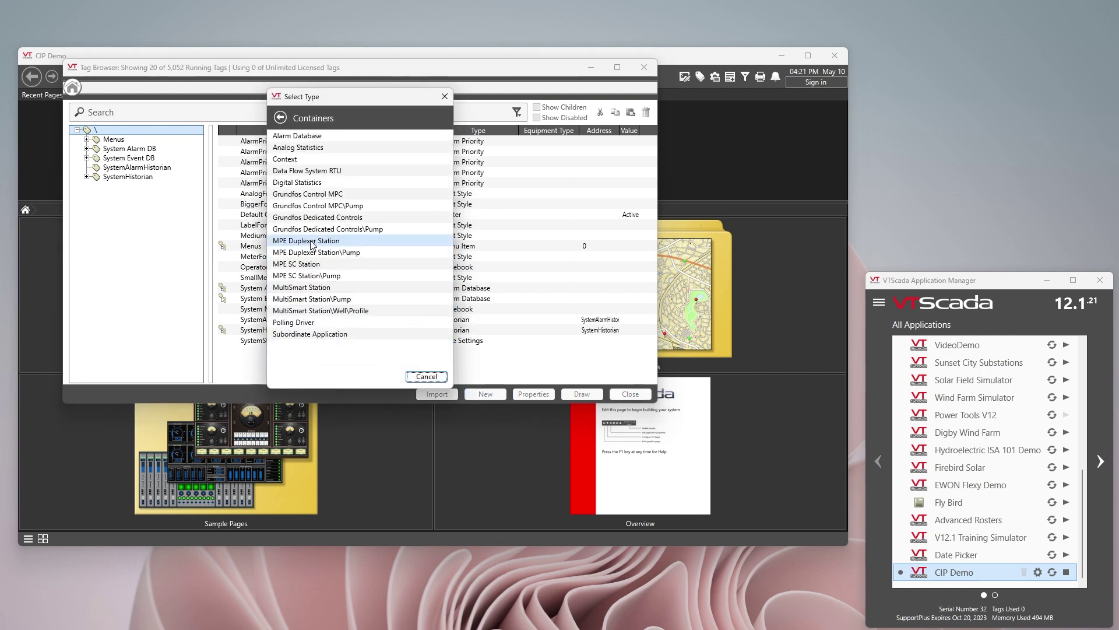
pyautogui.click(287, 159)
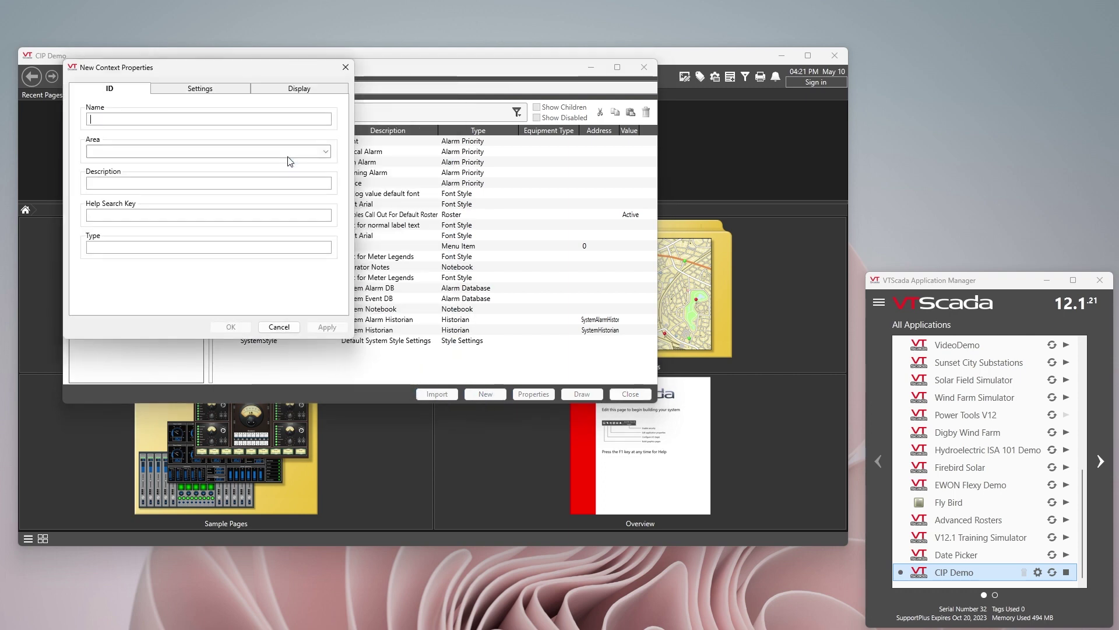
pyautogui.write('CIP De')
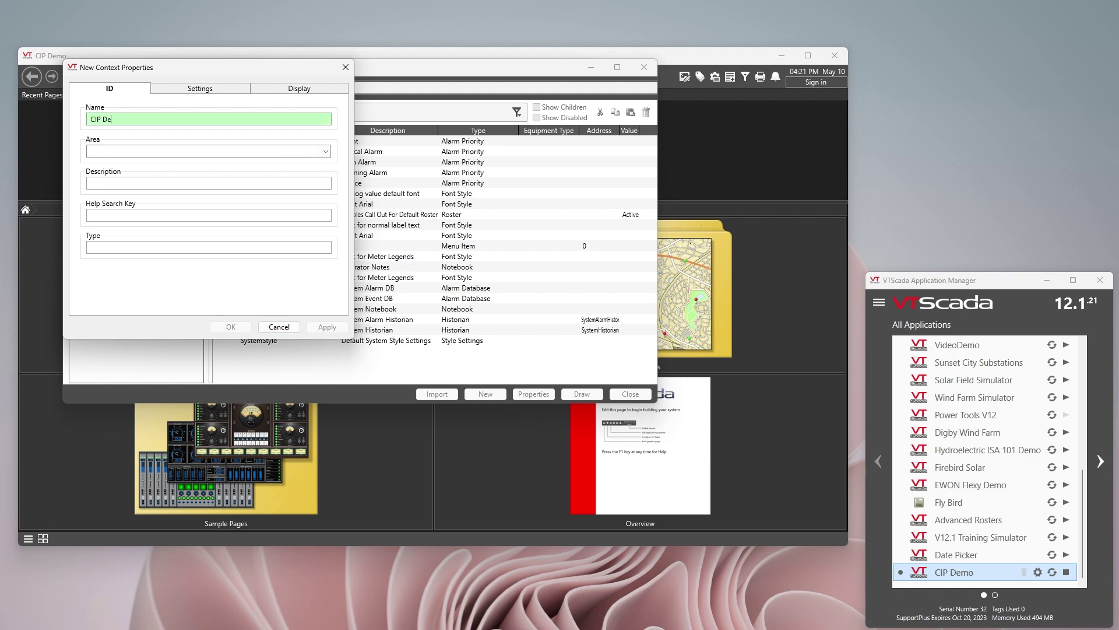
pyautogui.write('mo PLC')
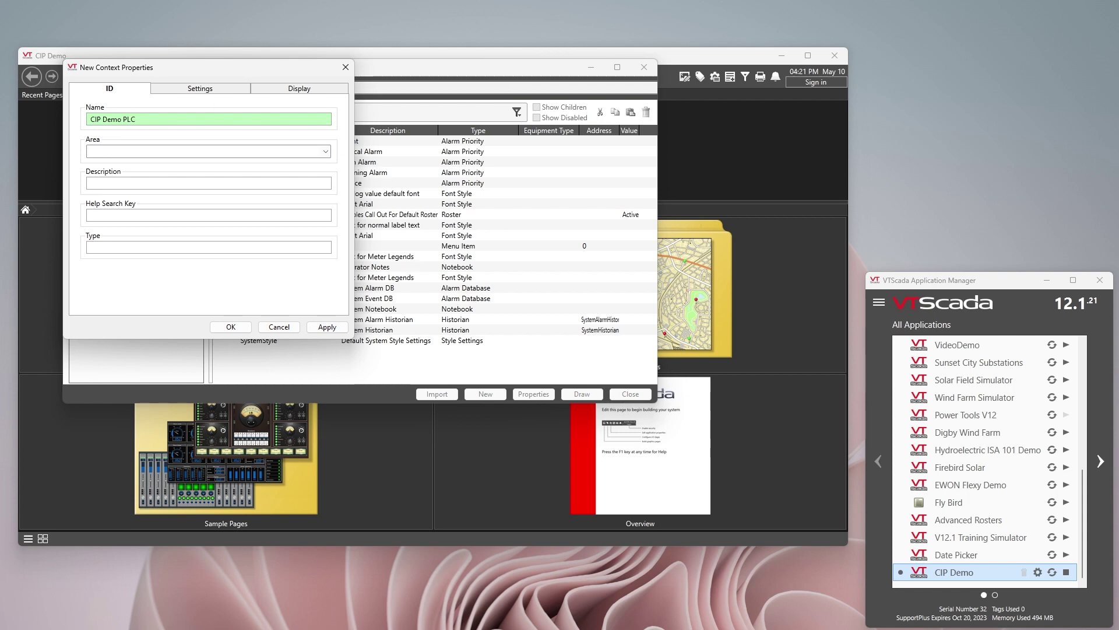
pyautogui.write('CIP Demo')
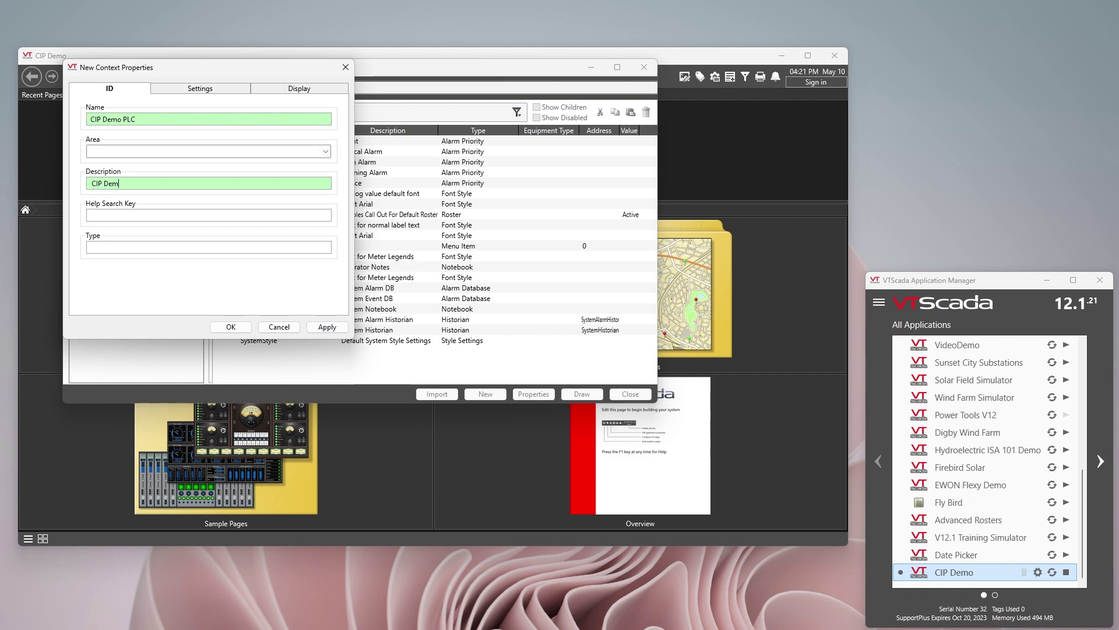
pyautogui.click(231, 328)
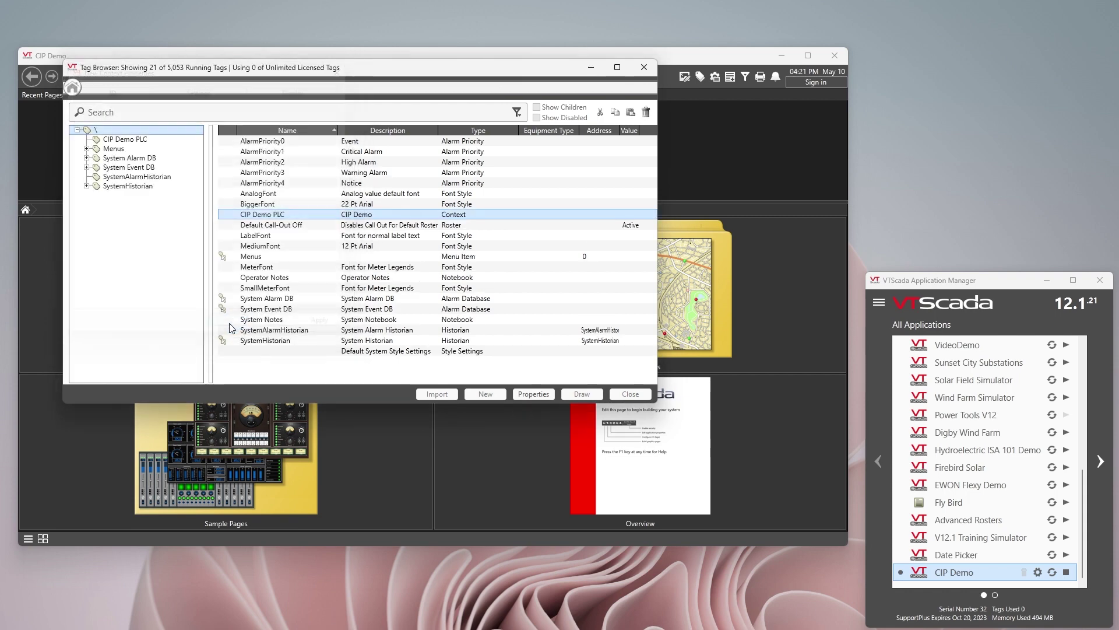
# Add a TCP/IP Port child tag under CIP Demo PLC, named ABPLCPort with the description AB PLC Port.
pyautogui.rightClick(264, 217)
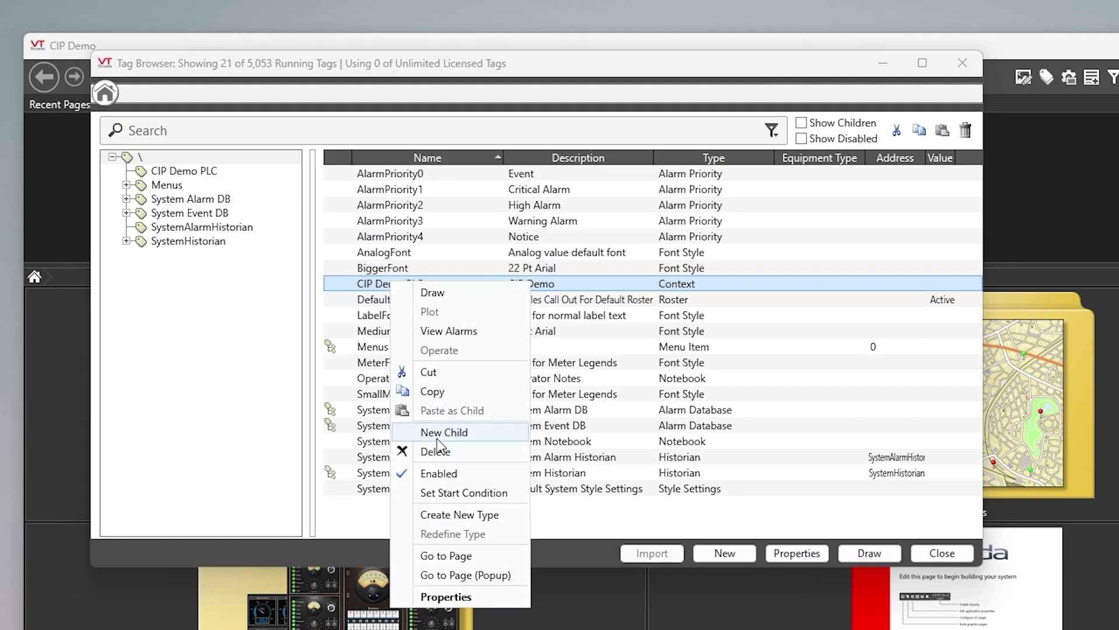
pyautogui.click(435, 432)
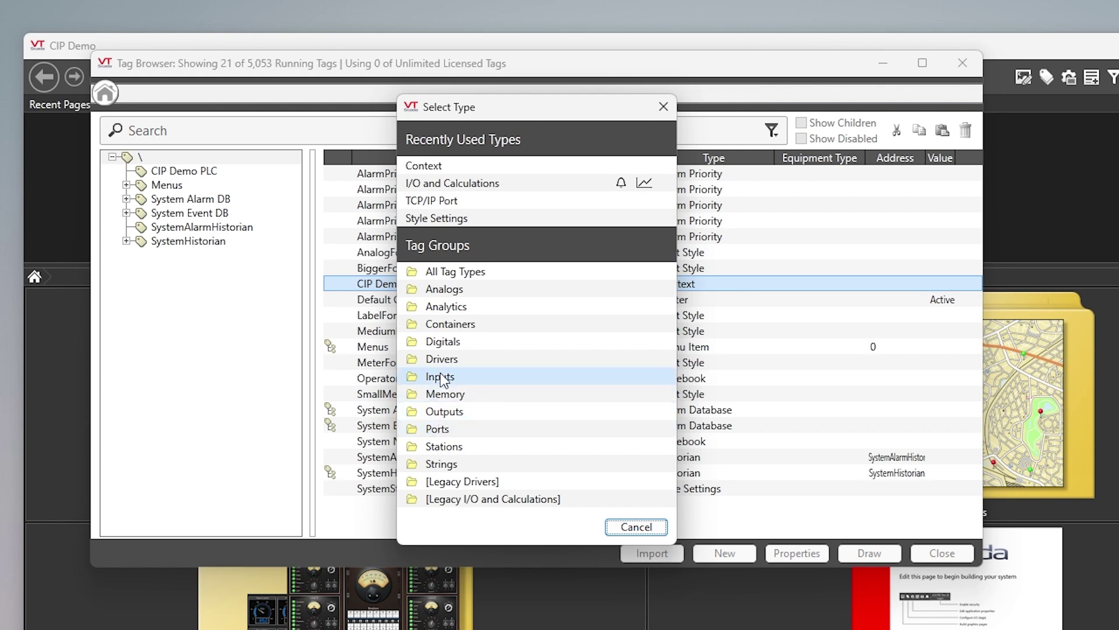
pyautogui.click(443, 431)
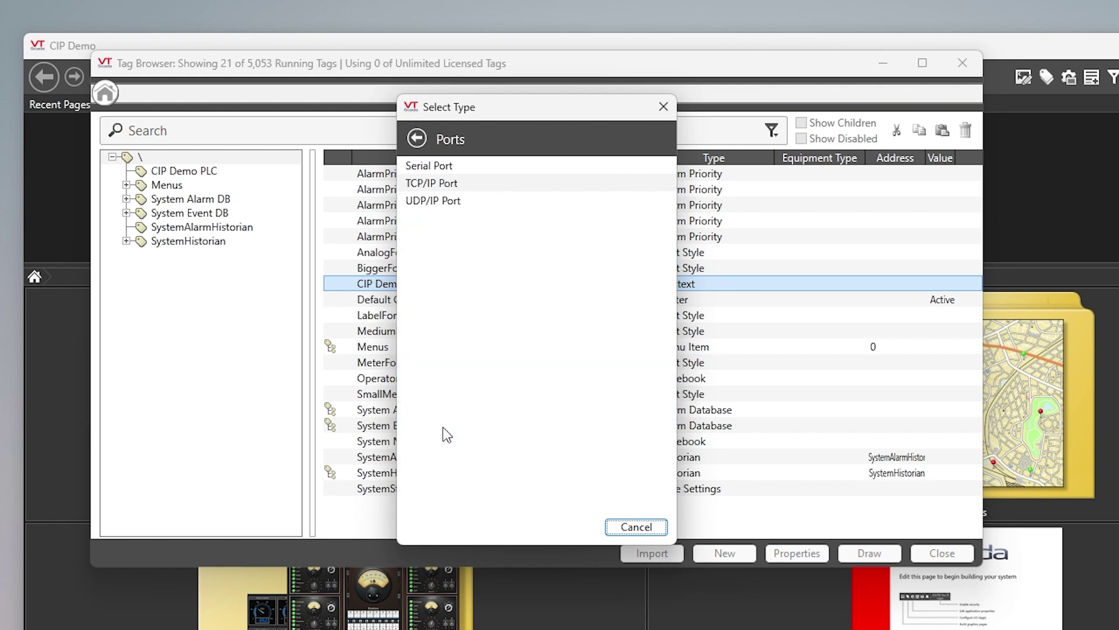
pyautogui.click(441, 185)
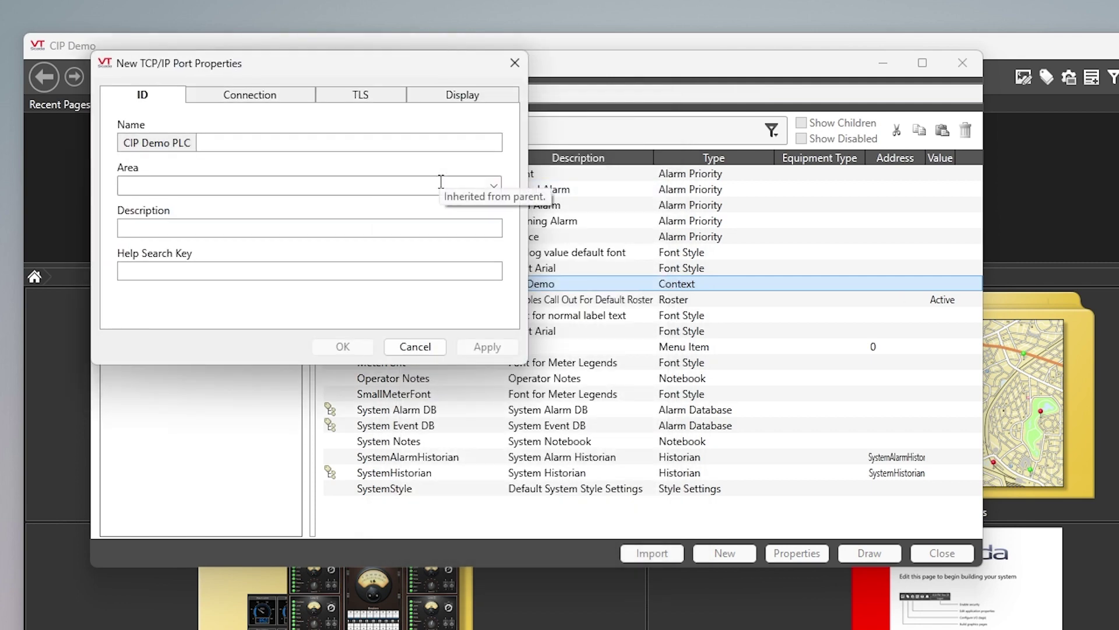
pyautogui.write('A')
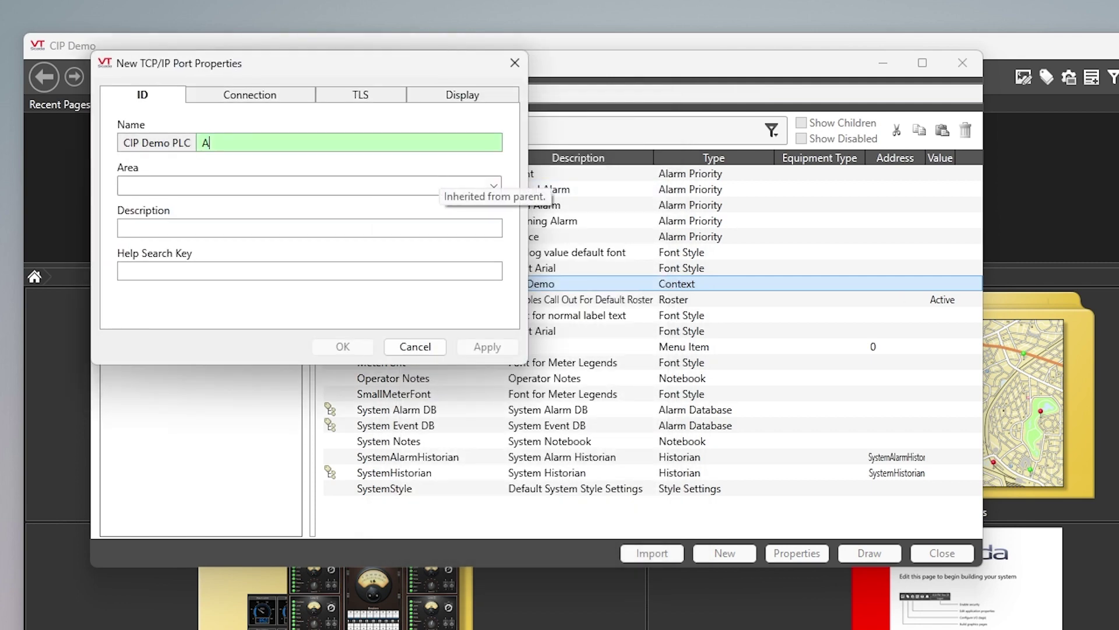
pyautogui.write('BPLCPort')
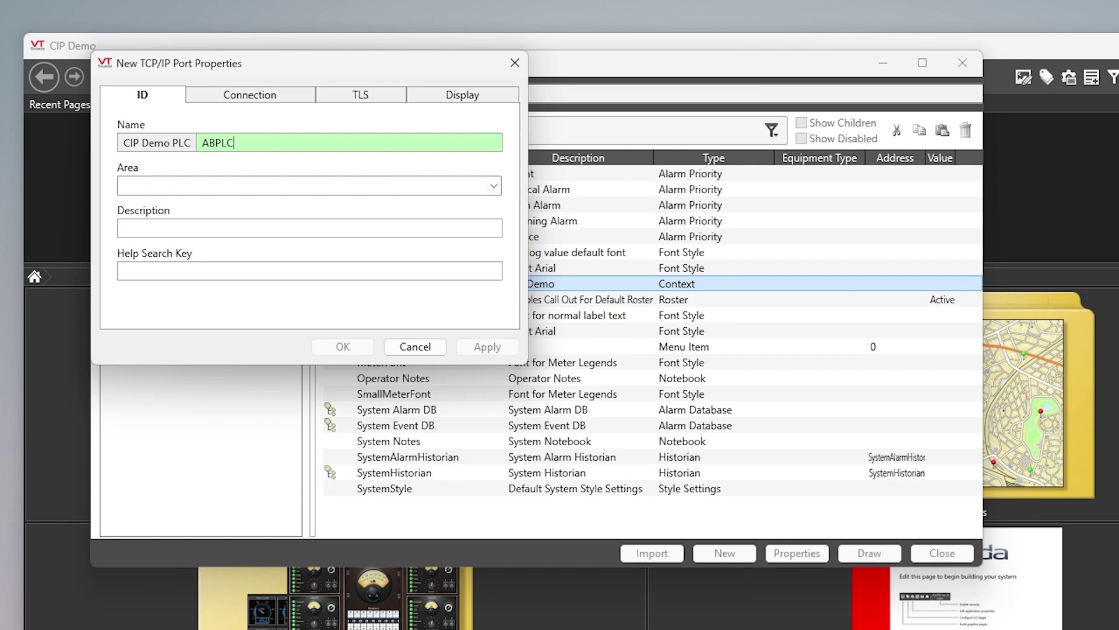
pyautogui.press('Tab')
pyautogui.press('Tab')
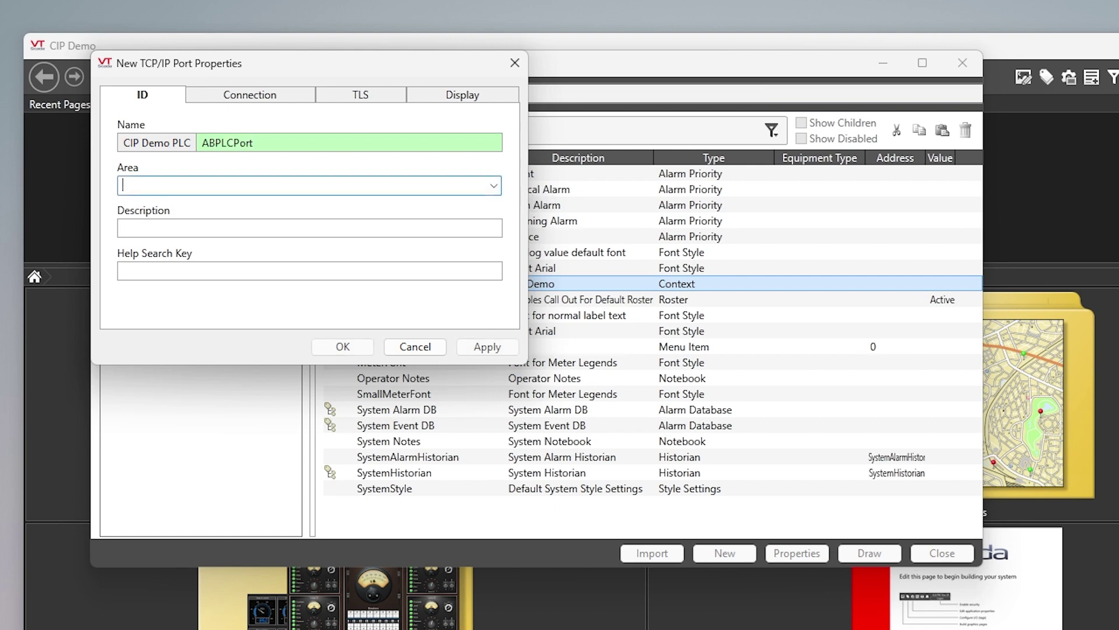
pyautogui.write('AB')
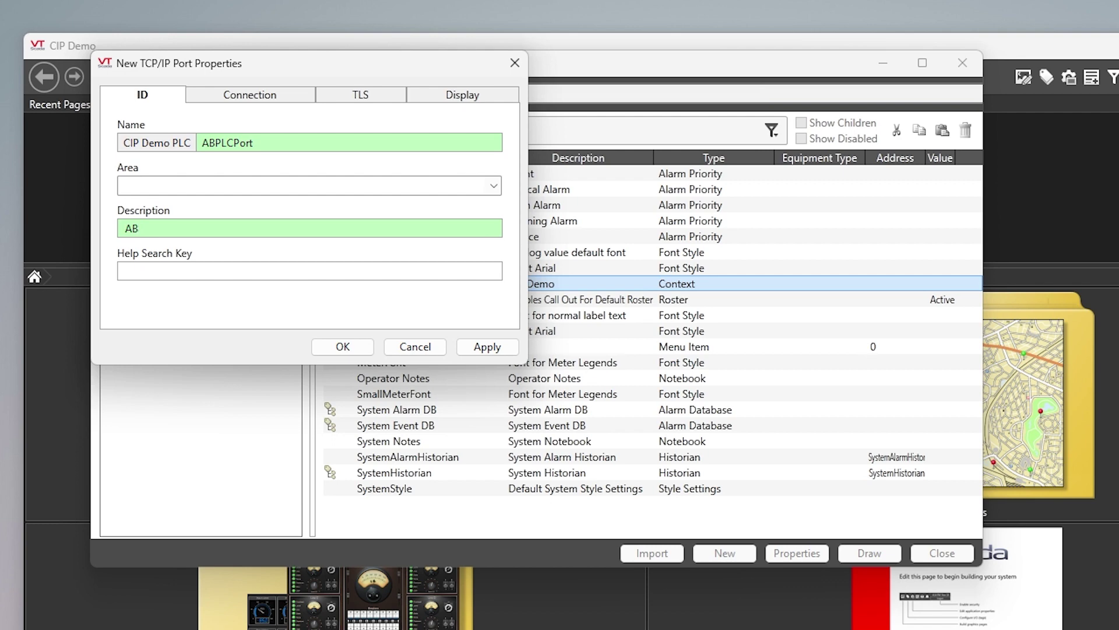
pyautogui.write('PLC Port')
pyautogui.click(143, 228)
# Set the port's TCP/IP address to 10.158.5.12 and its port number to 44818, and save the tag.
pyautogui.click(259, 97)
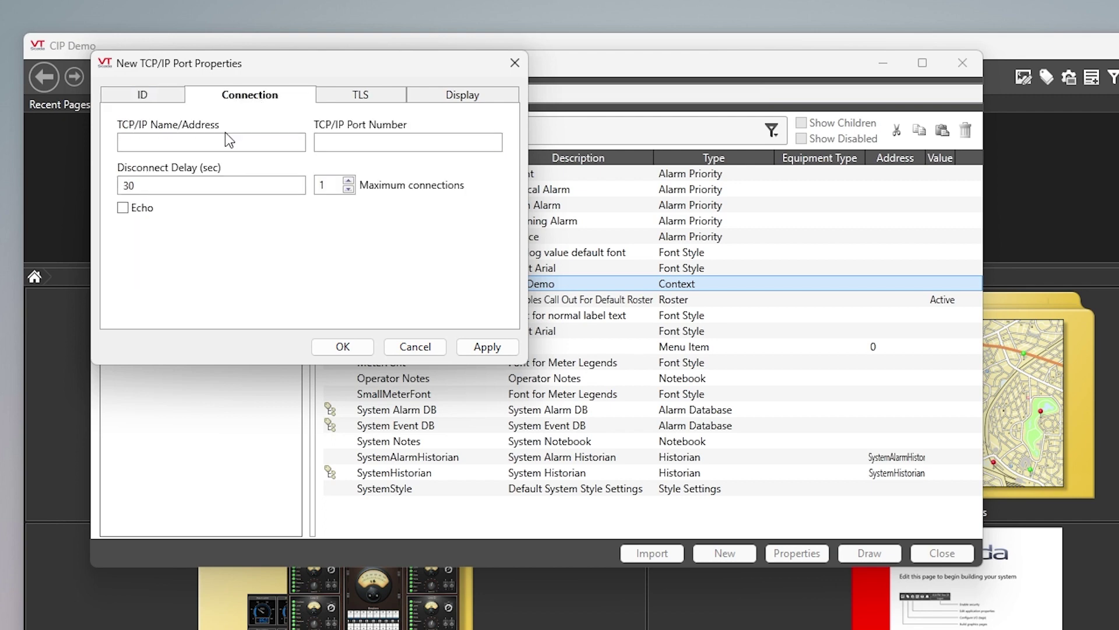
pyautogui.click(132, 140)
pyautogui.write('10.')
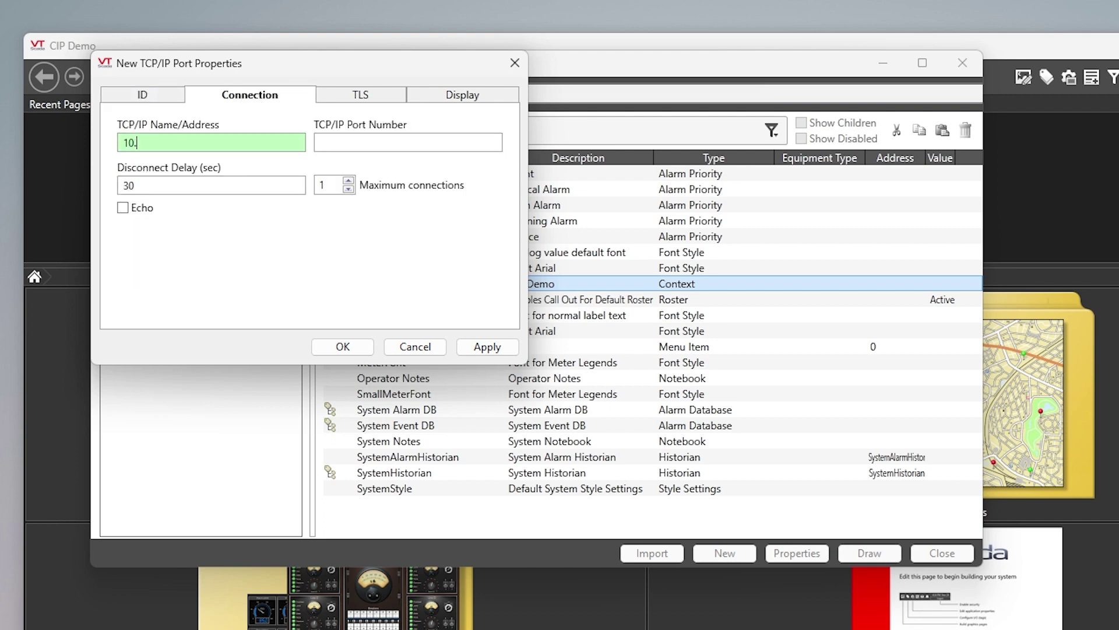
pyautogui.write('158.5.12')
pyautogui.press('Tab')
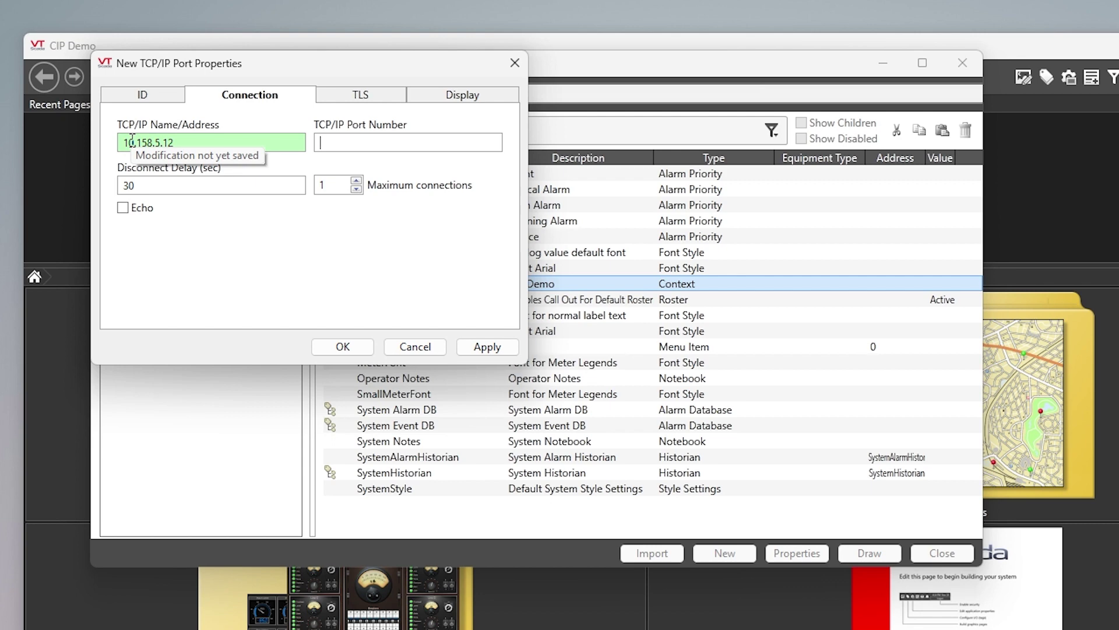
pyautogui.write('44818')
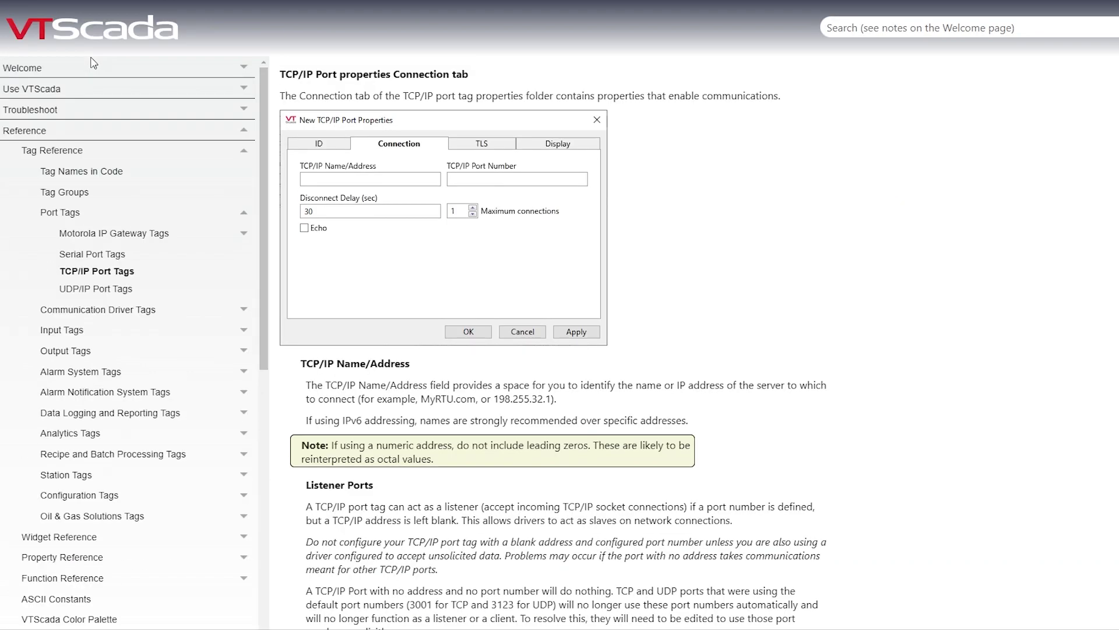
pyautogui.scroll(-6, 426, 381)
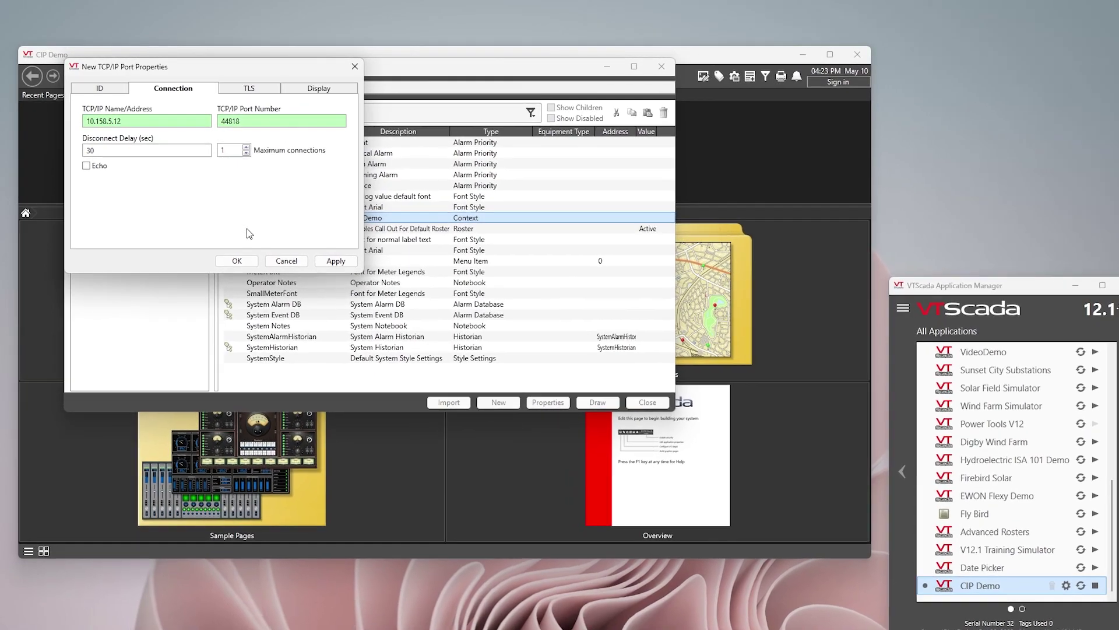
pyautogui.click(251, 270)
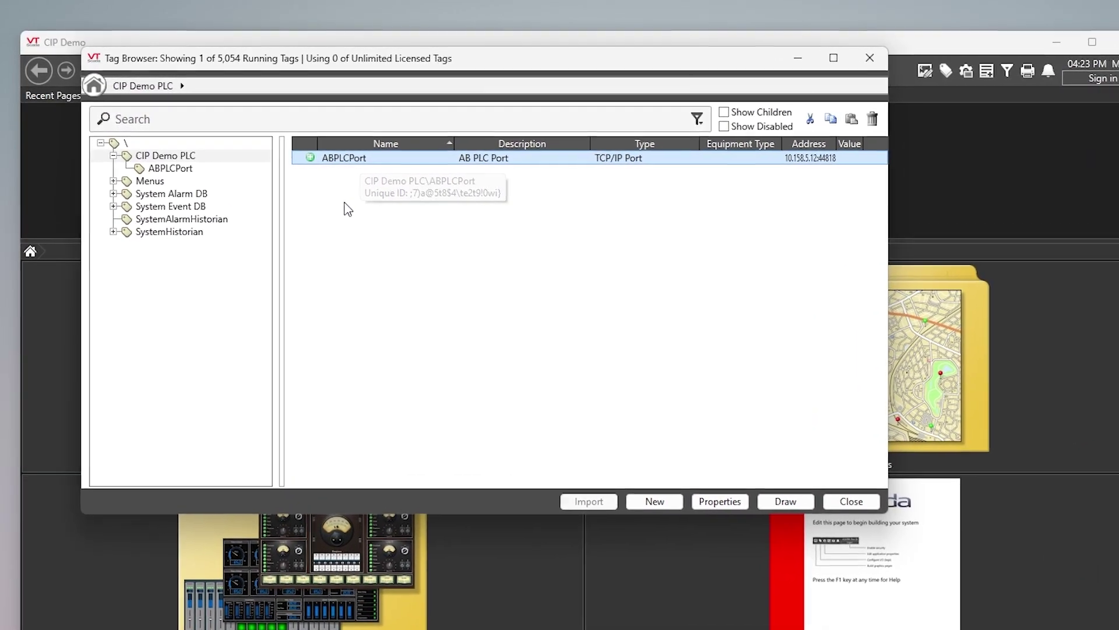
# Start a new Rockwell Driver (Allen Bradley Devices) child tag under ABPLCPort.
pyautogui.rightClick(373, 169)
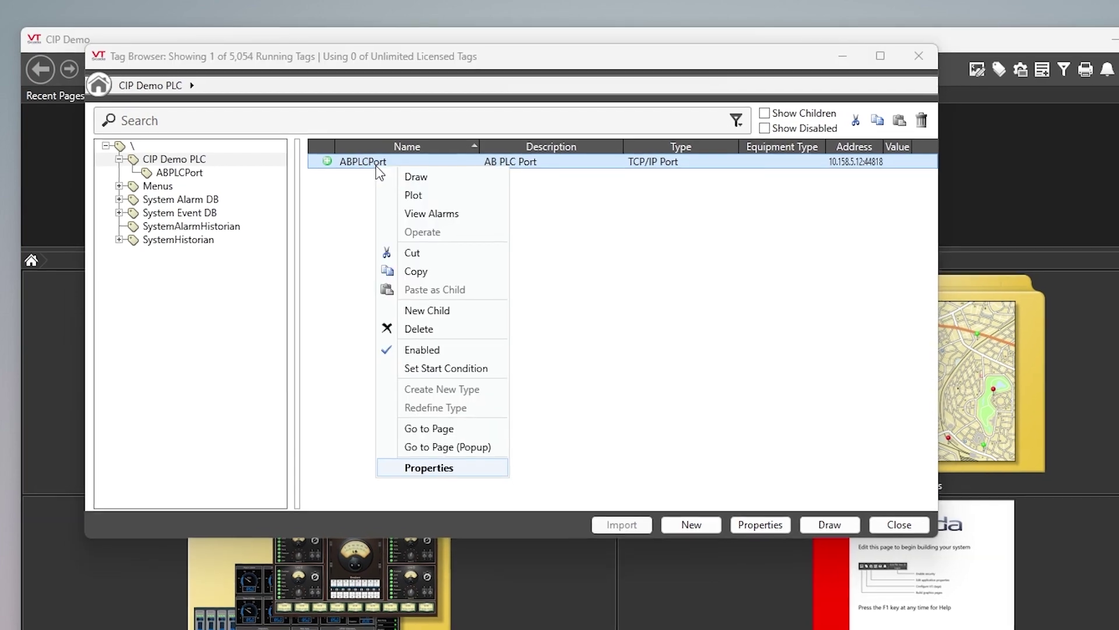
pyautogui.click(434, 317)
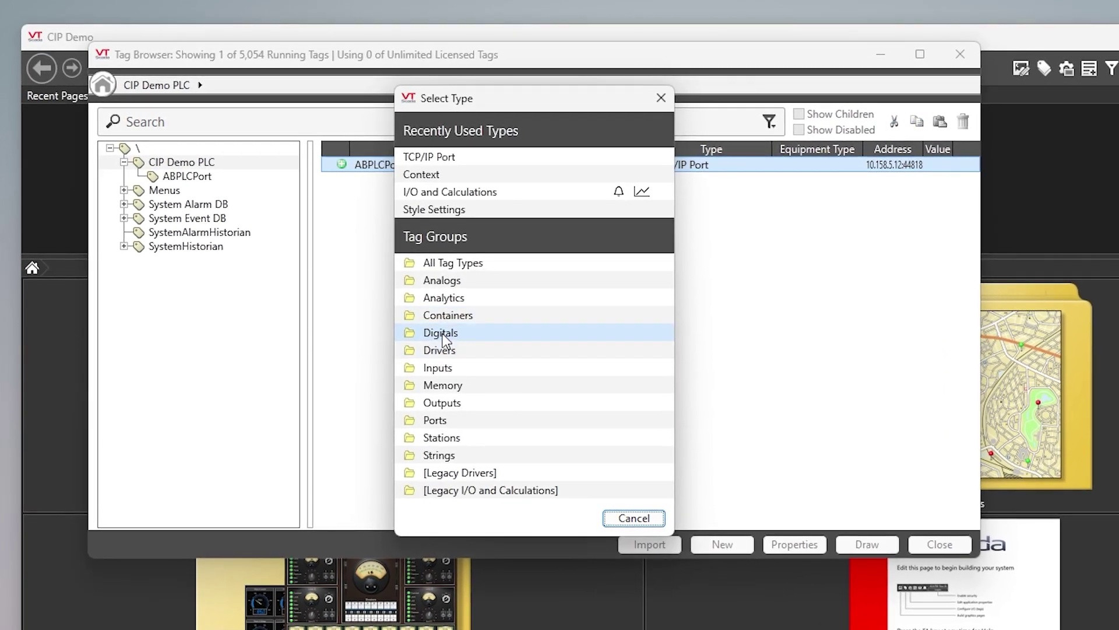
pyautogui.click(441, 350)
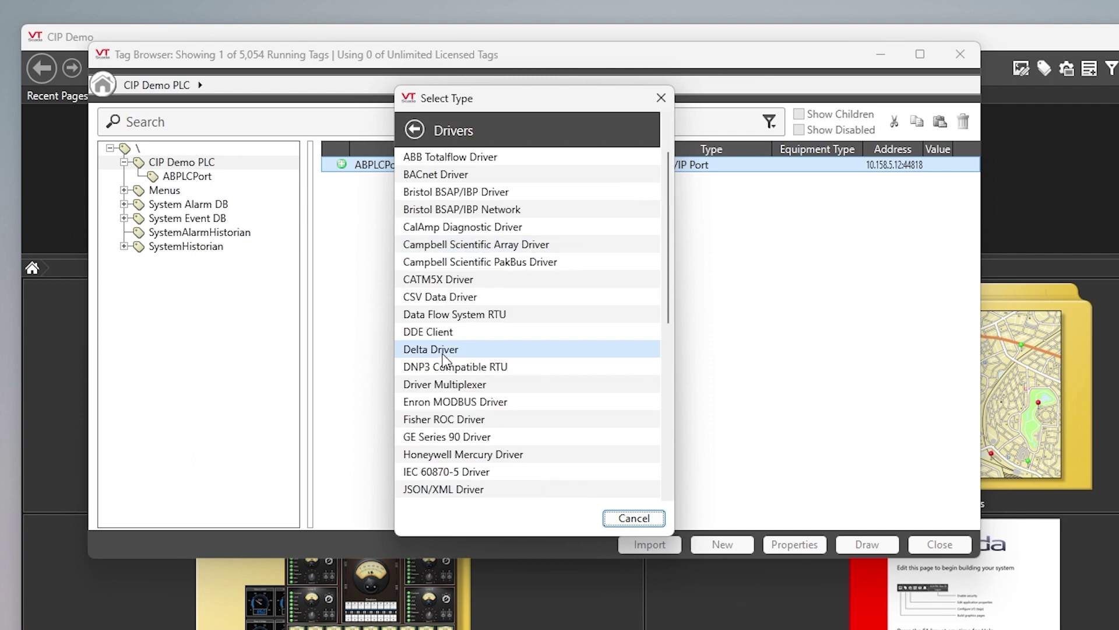
pyautogui.scroll(-8, 443, 357)
pyautogui.click(443, 355)
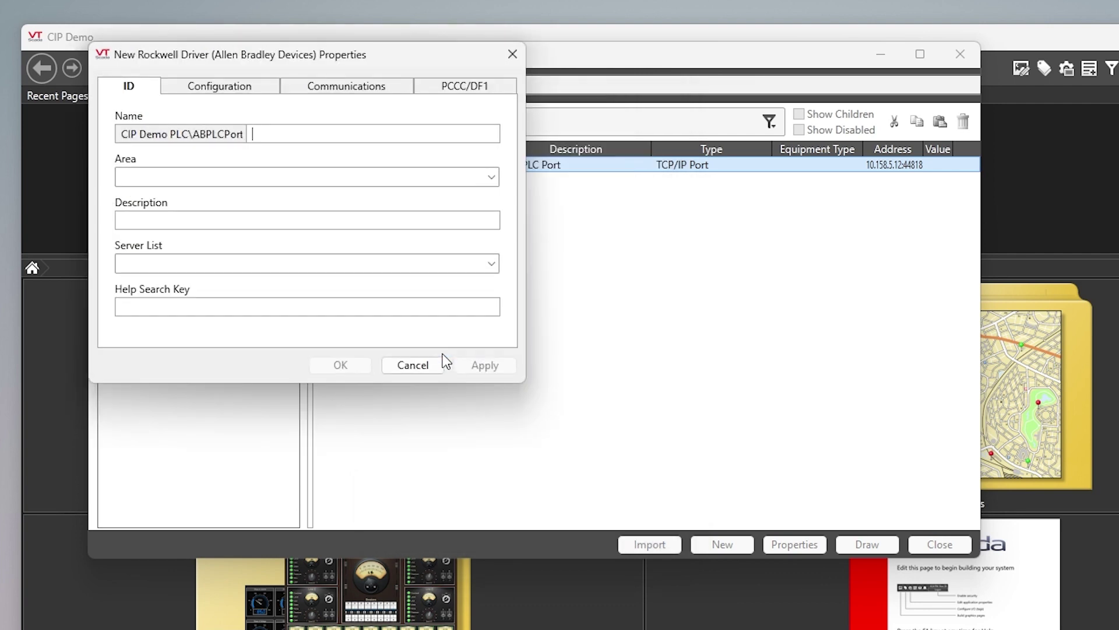
# Name the driver ControlLogix1 with the description CL 1, and open its configuration settings.
pyautogui.write('COntrolLo')
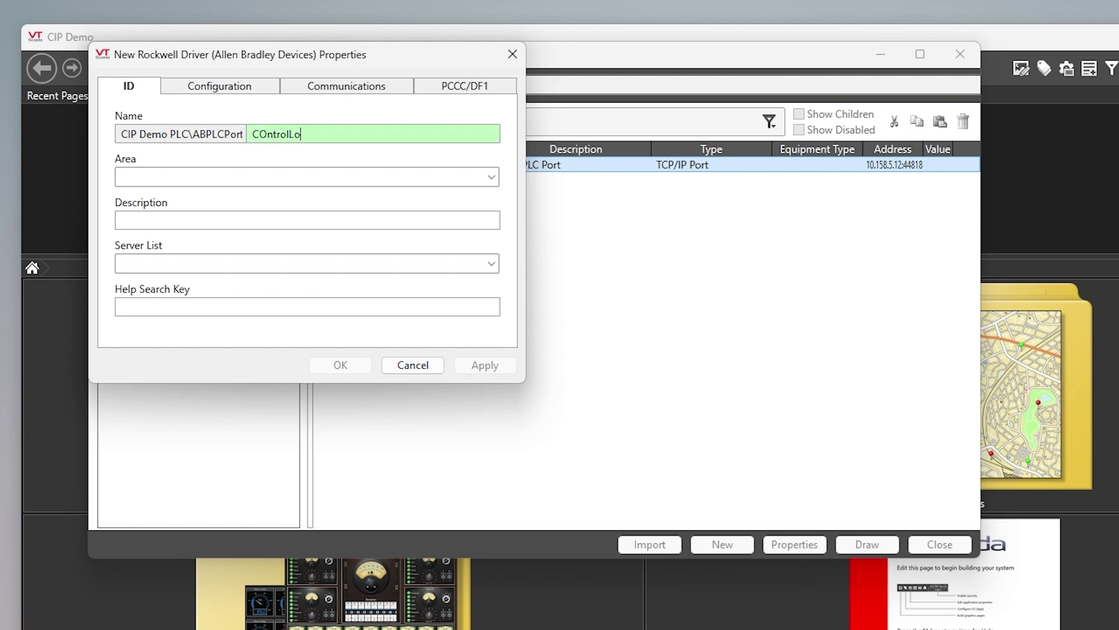
pyautogui.write('gix')
pyautogui.click(267, 134)
pyautogui.press('BackSpace')
pyautogui.write('o')
pyautogui.press('End')
pyautogui.write('1')
pyautogui.click(294, 221)
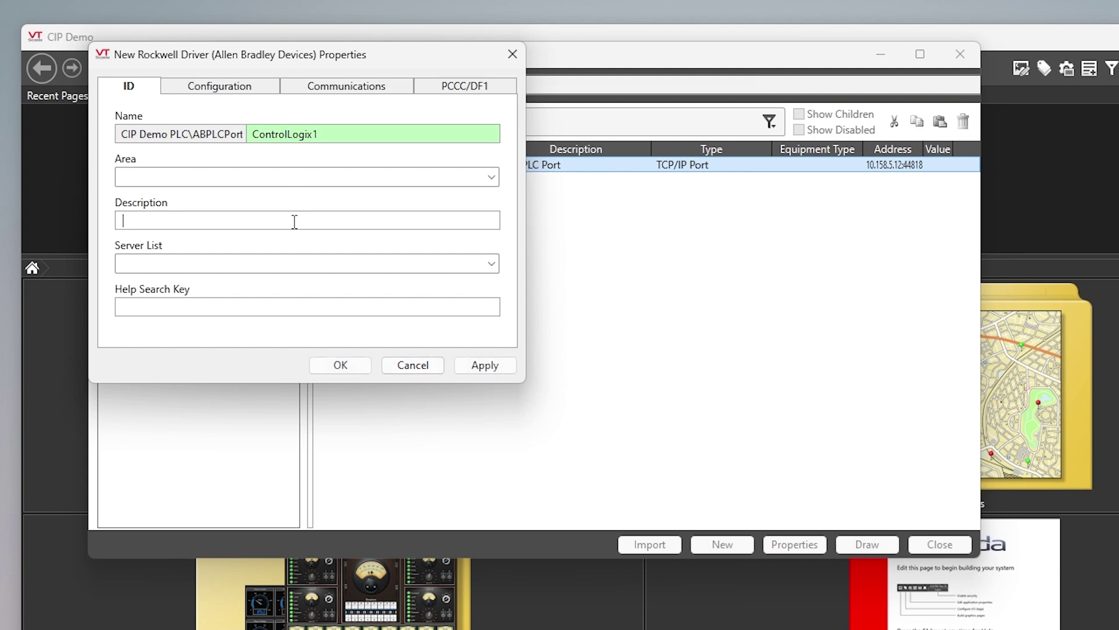
pyautogui.write('CL')
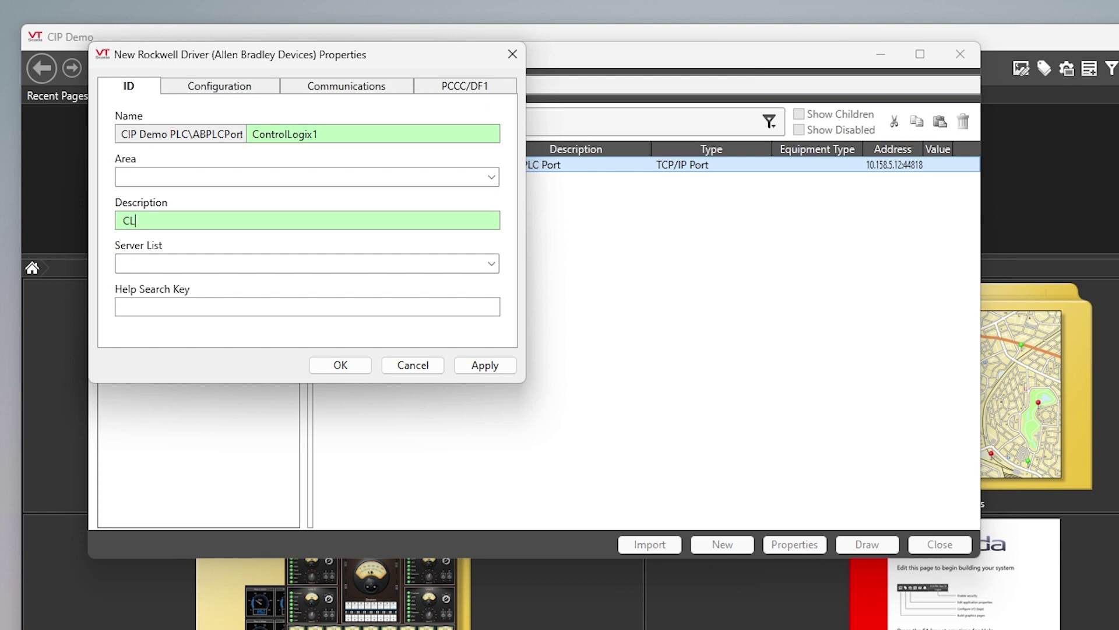
pyautogui.write(' 1')
pyautogui.click(238, 86)
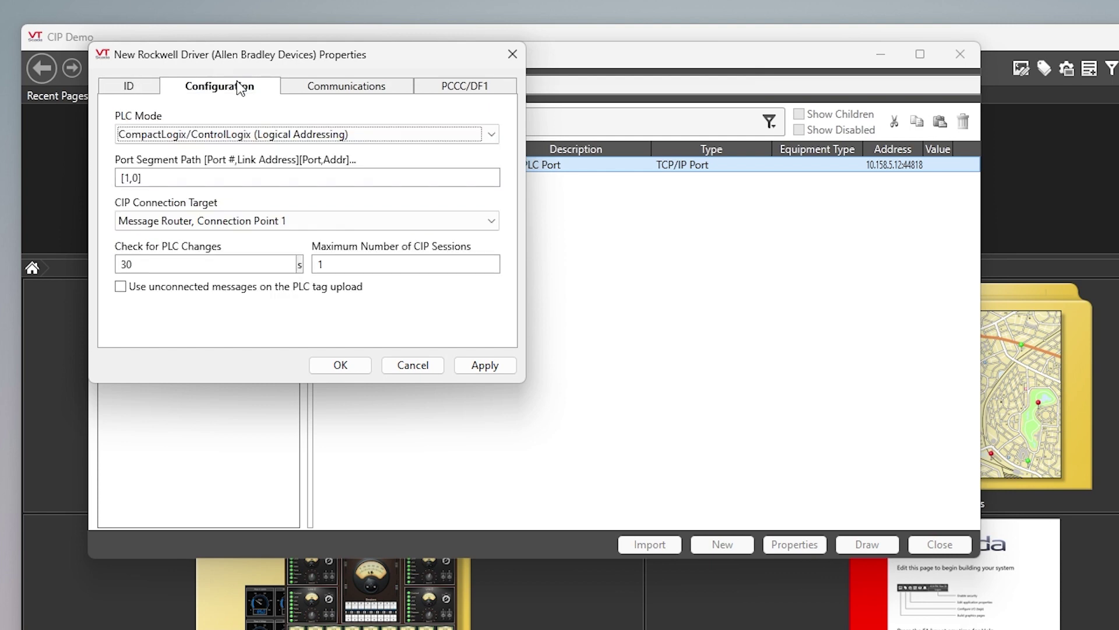
# Choose CompactLogix/ControlLogix (Logical Addressing) as the PLC mode, keeping port segment path [1,0] and CIP connection target Message Router, Connection Point 1.
pyautogui.click(482, 138)
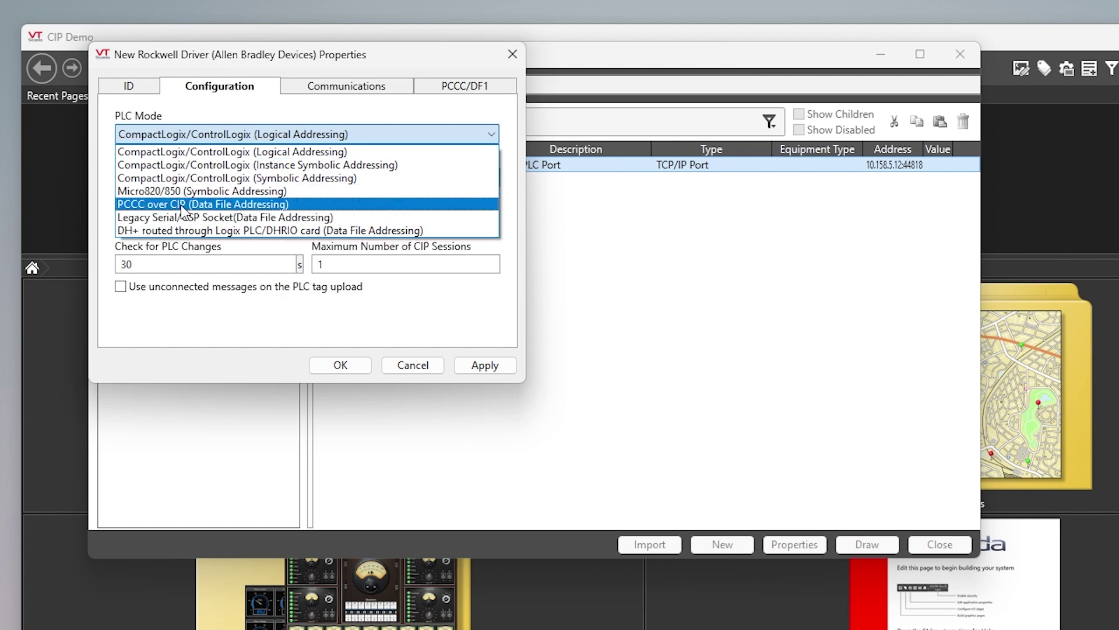
pyautogui.click(214, 152)
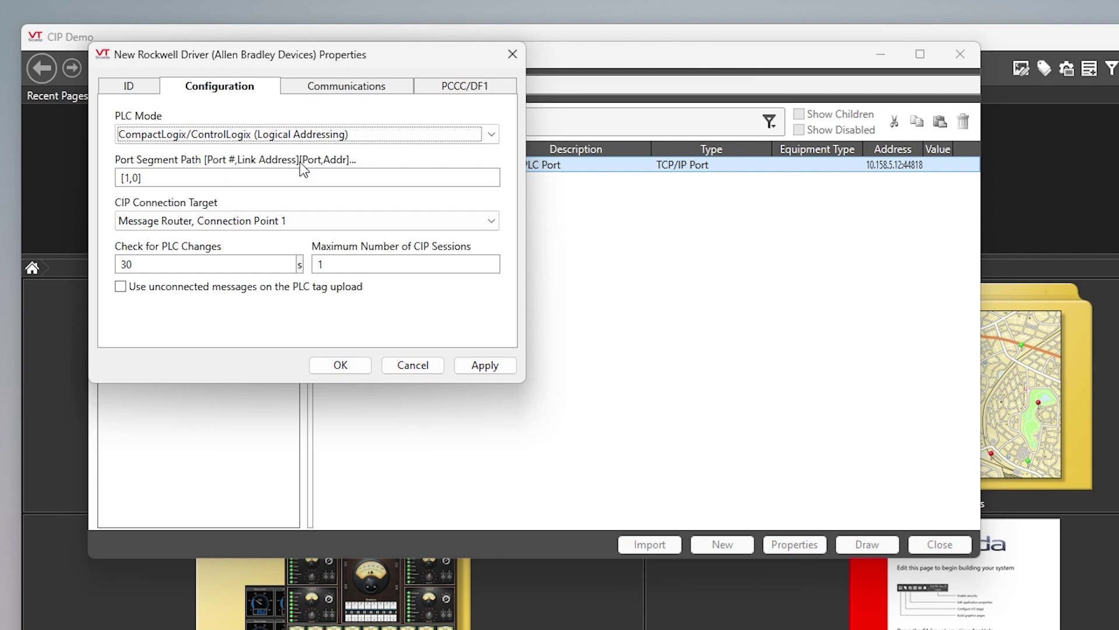
pyautogui.click(138, 178)
pyautogui.moveTo(139, 178); pyautogui.dragTo(128, 182)
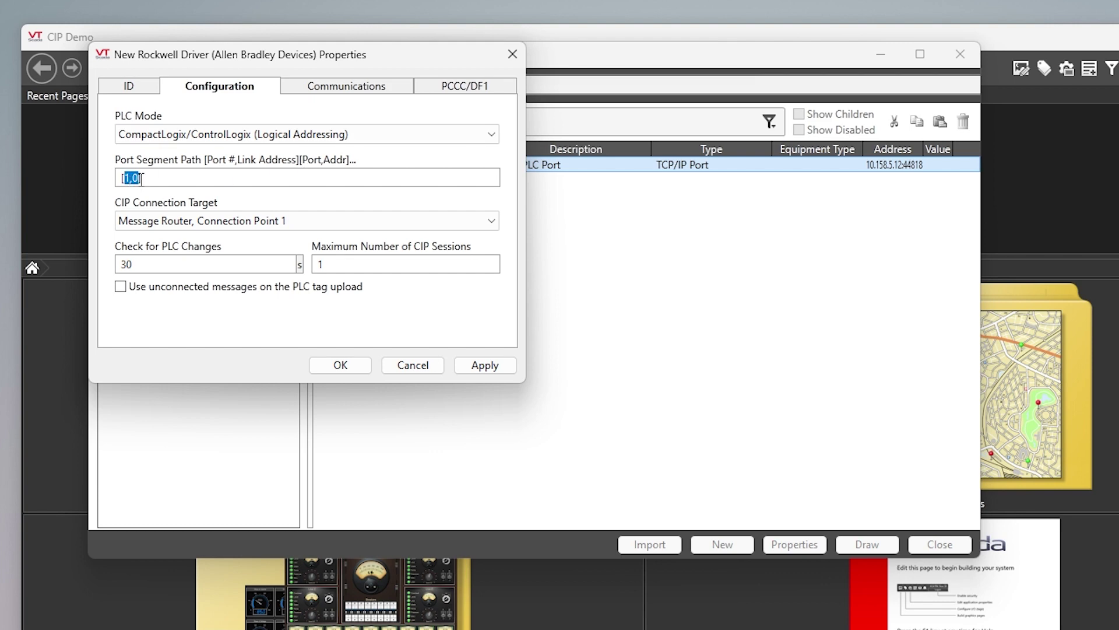
pyautogui.click(146, 179)
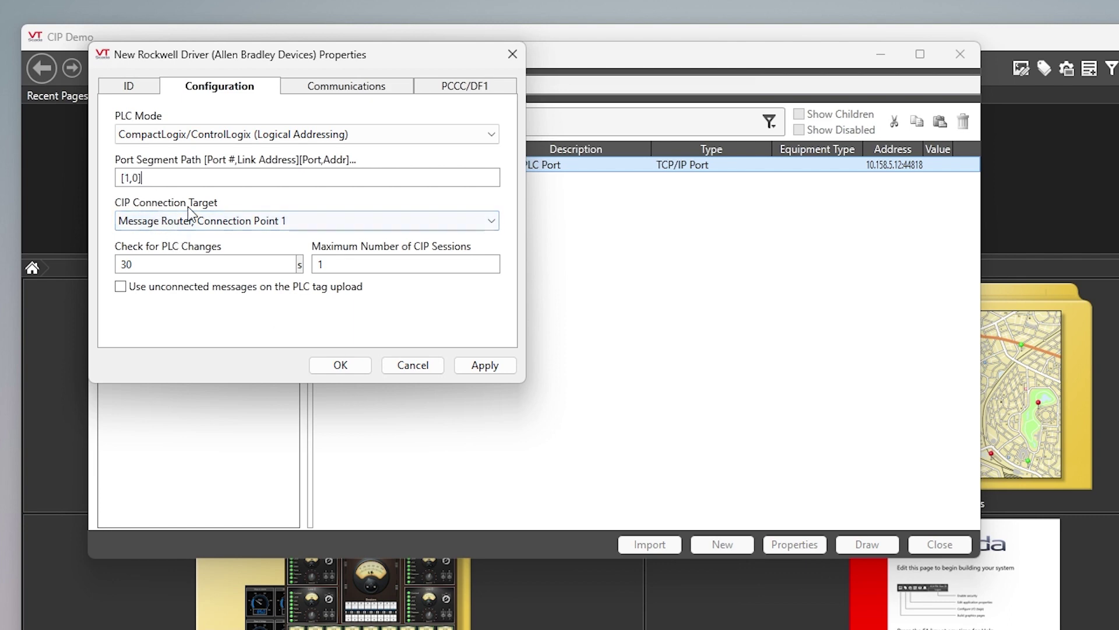
pyautogui.click(200, 222)
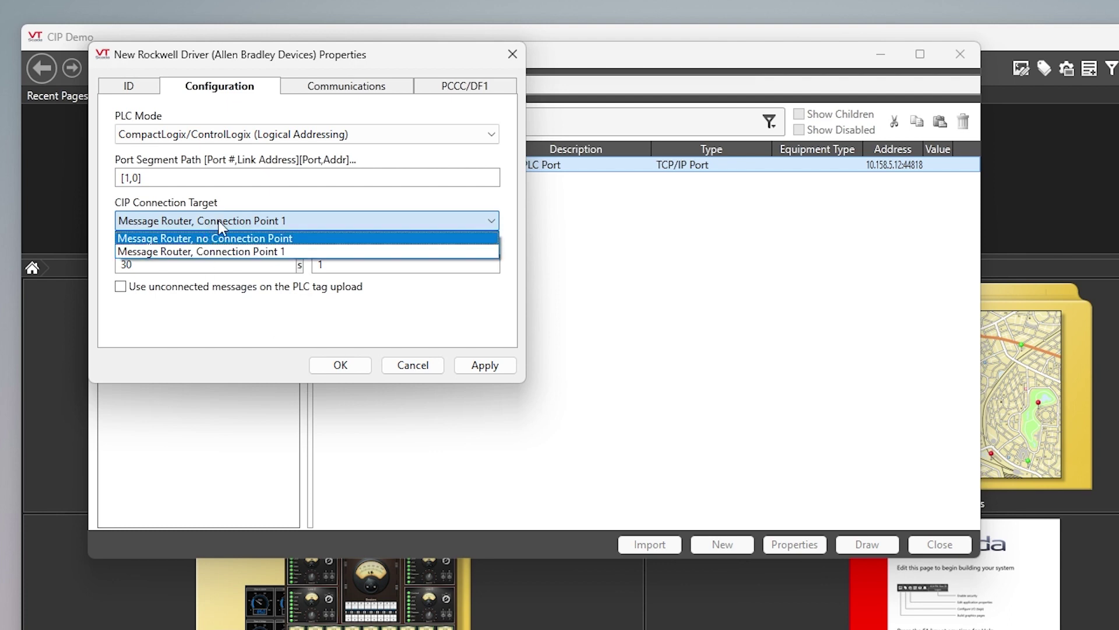
pyautogui.click(238, 205)
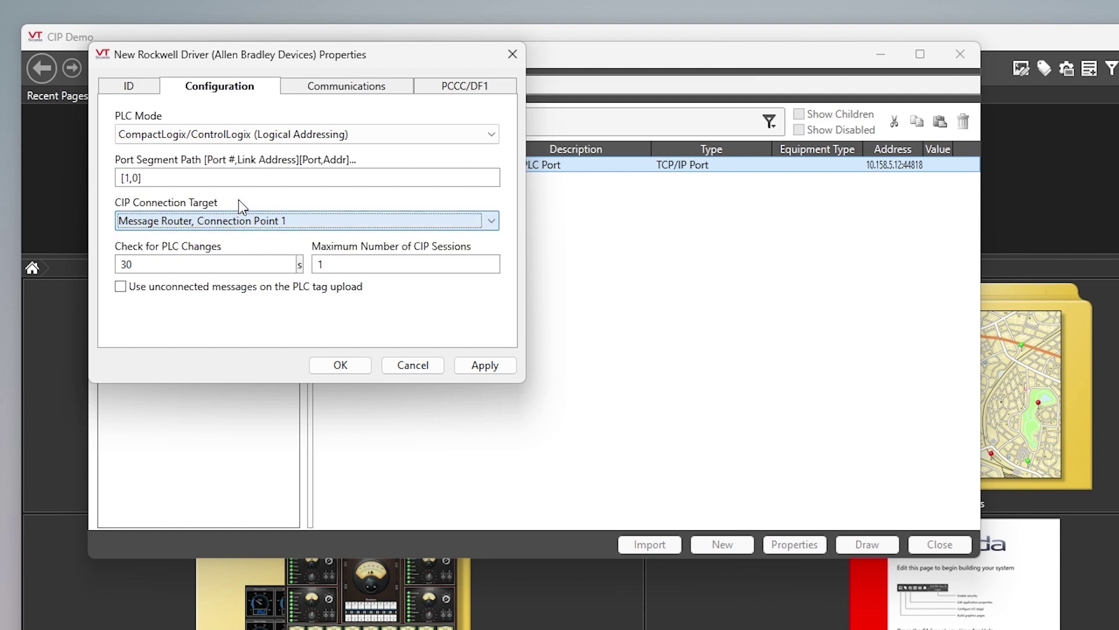
pyautogui.click(193, 178)
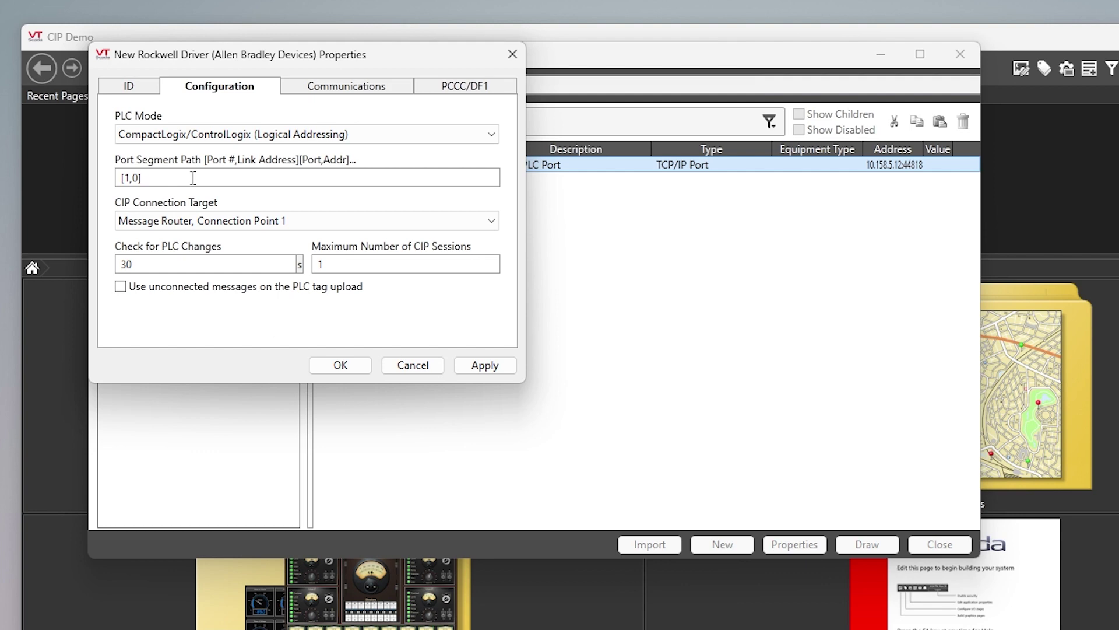
# Open the Rockwell driver help and read the sections on Port Segment Path and CIP Connection Target.
pyautogui.press('F1')
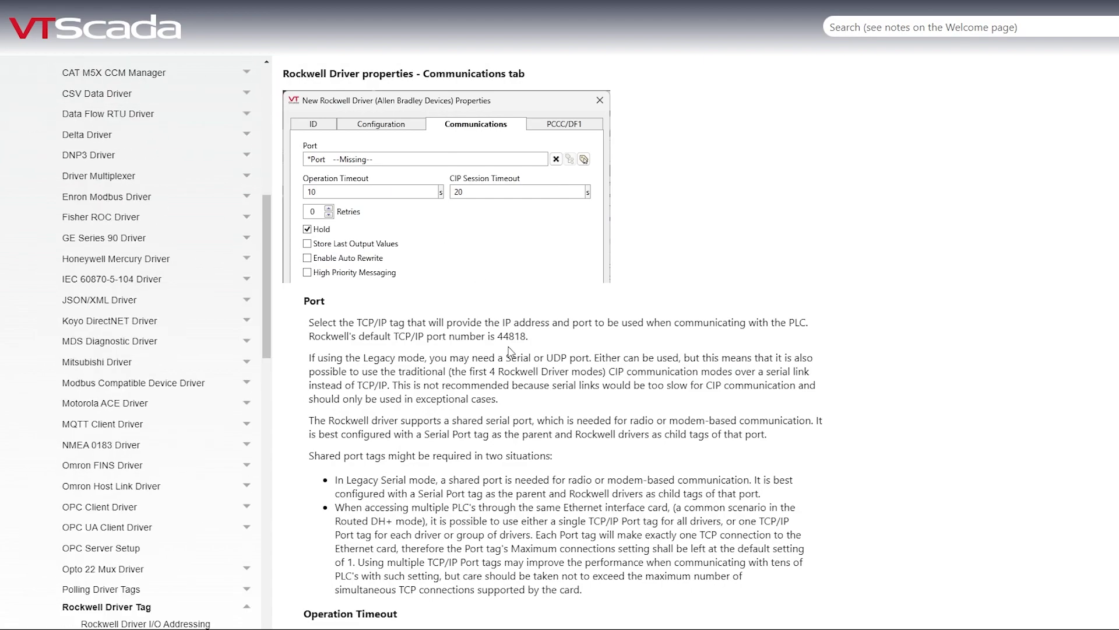
pyautogui.scroll(20, 509, 350)
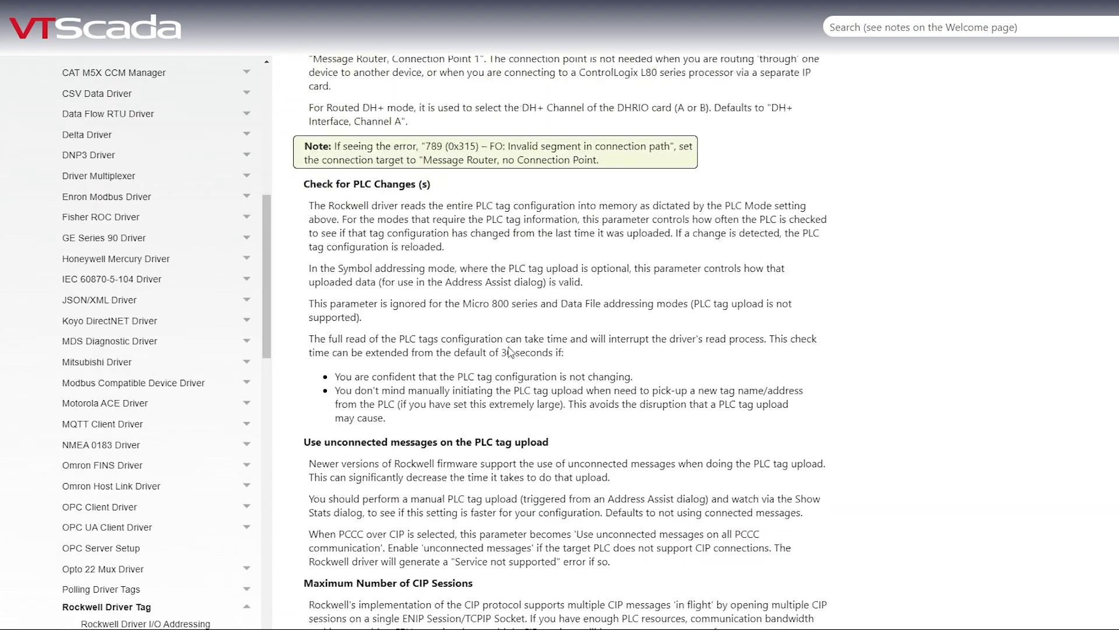
pyautogui.scroll(15, 509, 346)
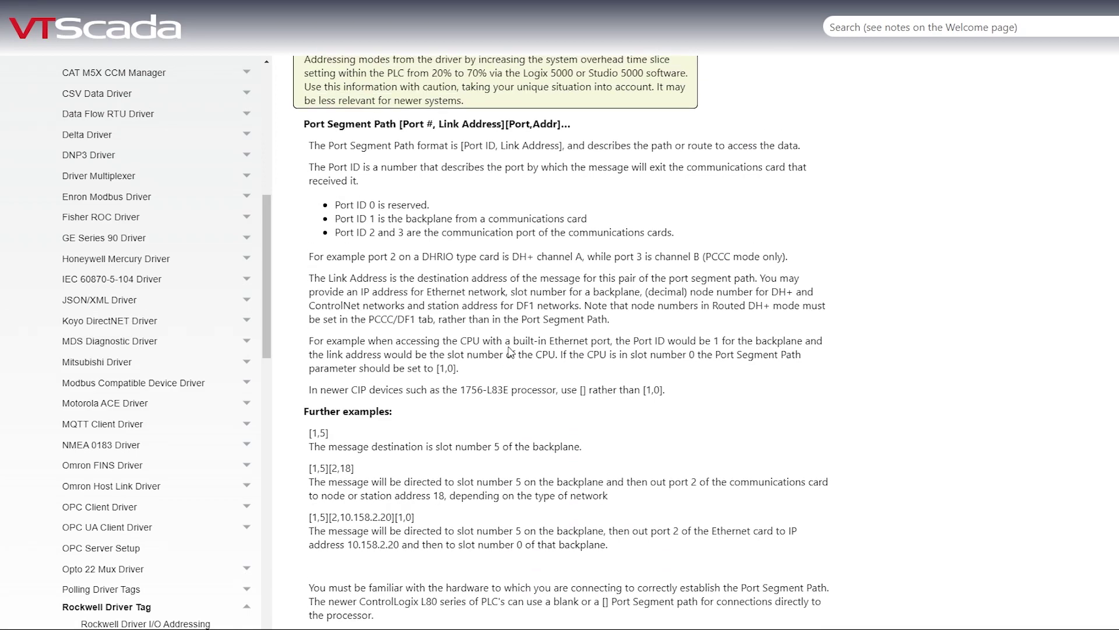
pyautogui.scroll(-1, 509, 351)
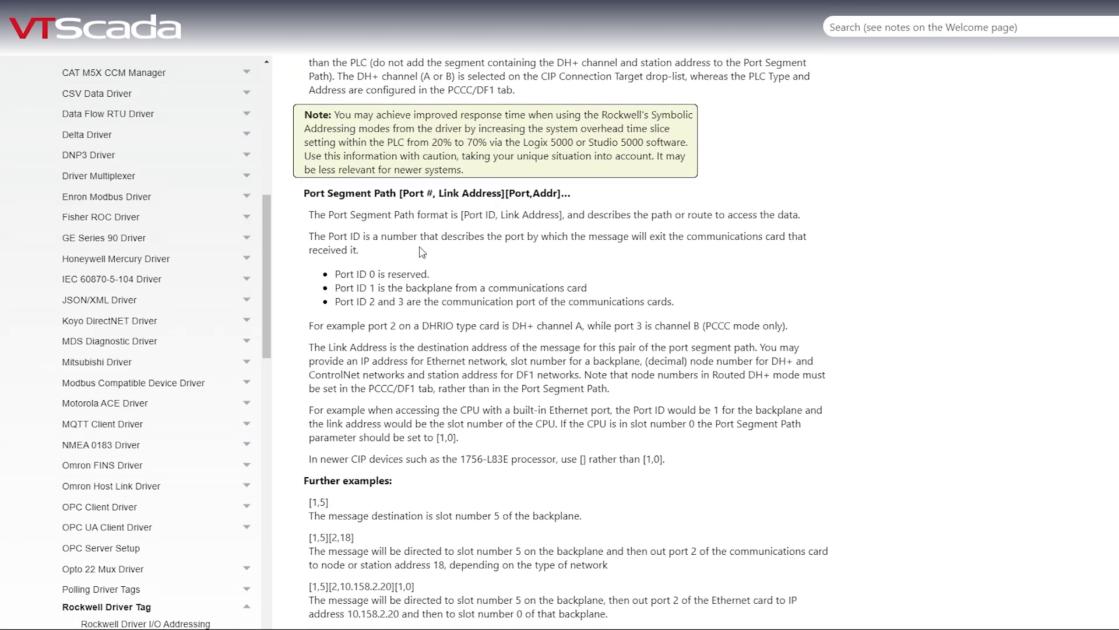
pyautogui.scroll(-1, 440, 294)
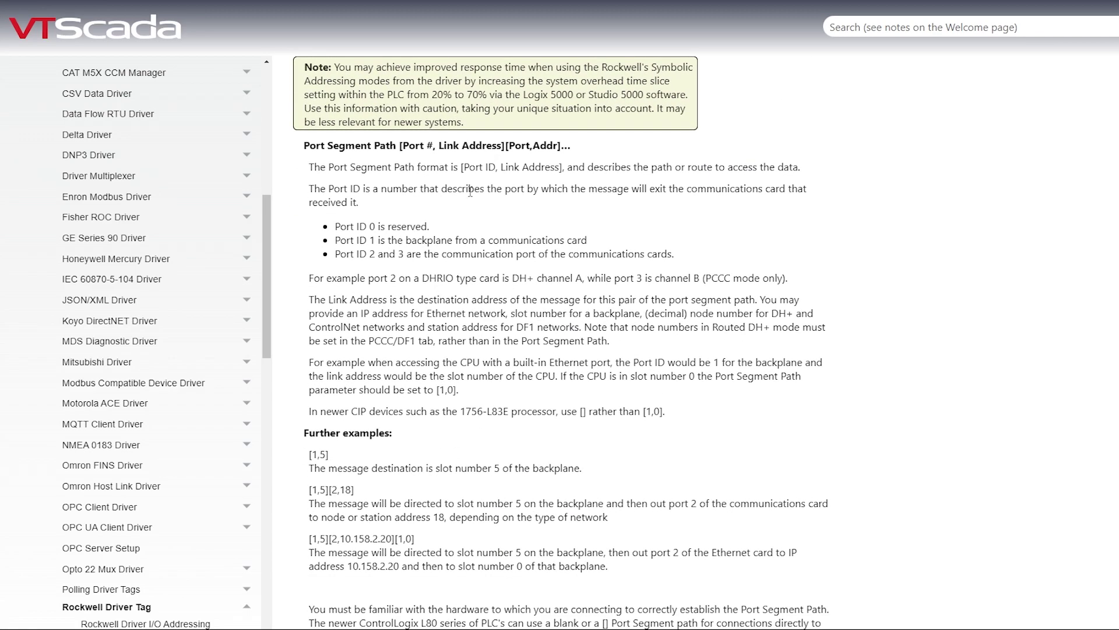
pyautogui.scroll(-4, 504, 210)
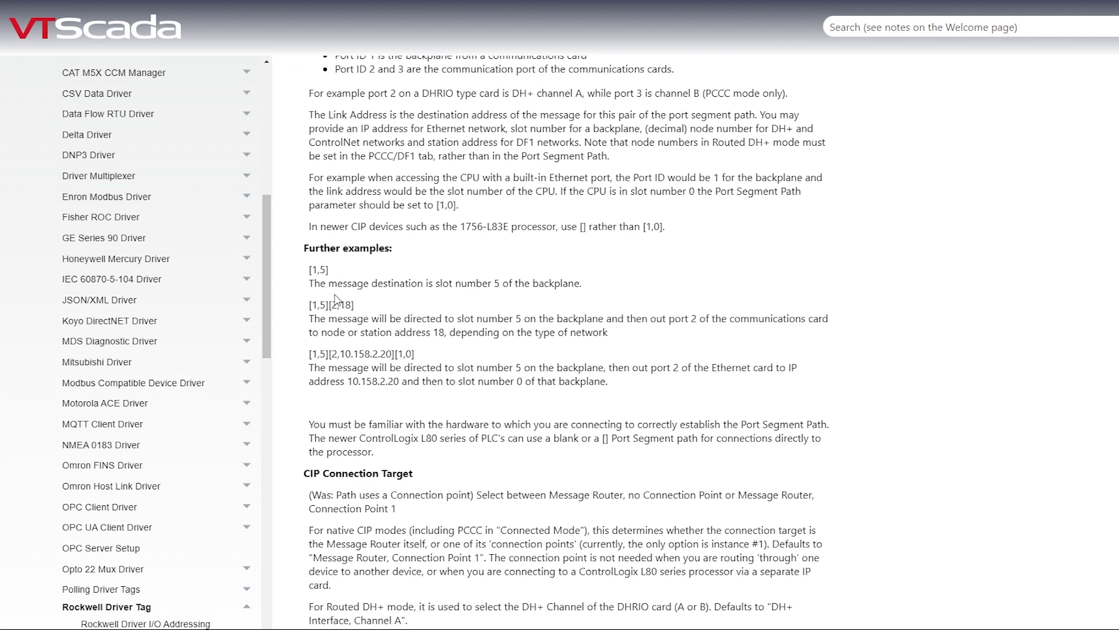
pyautogui.scroll(-3, 483, 373)
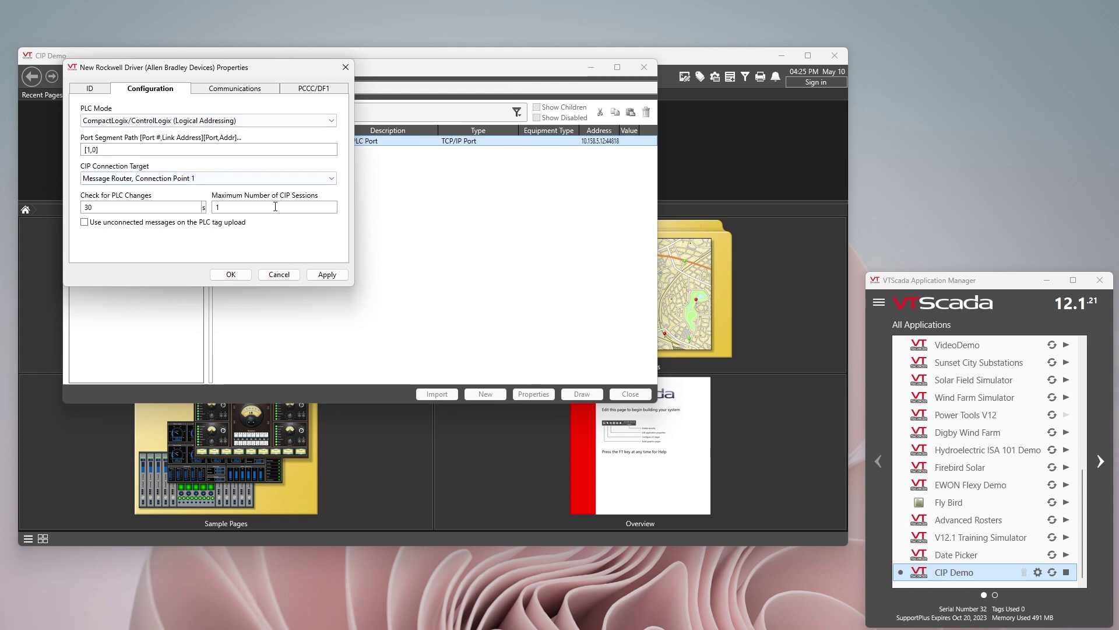
# Review the driver's port assignment, timeouts and PCCC/DF1 settings without changing them, and save the driver tag.
pyautogui.click(232, 90)
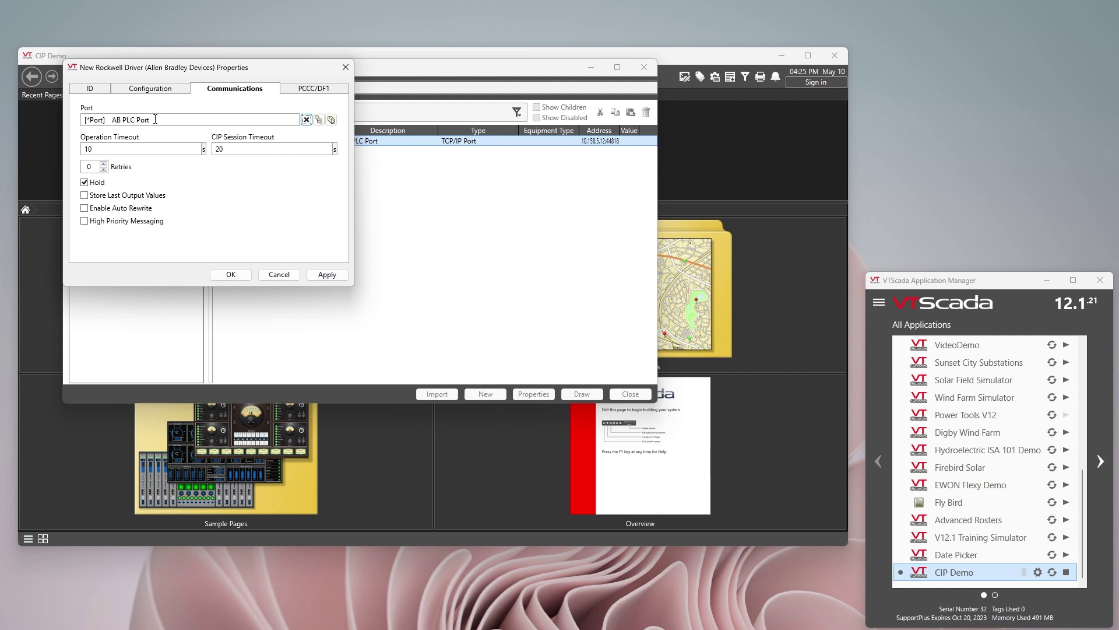
pyautogui.click(331, 120)
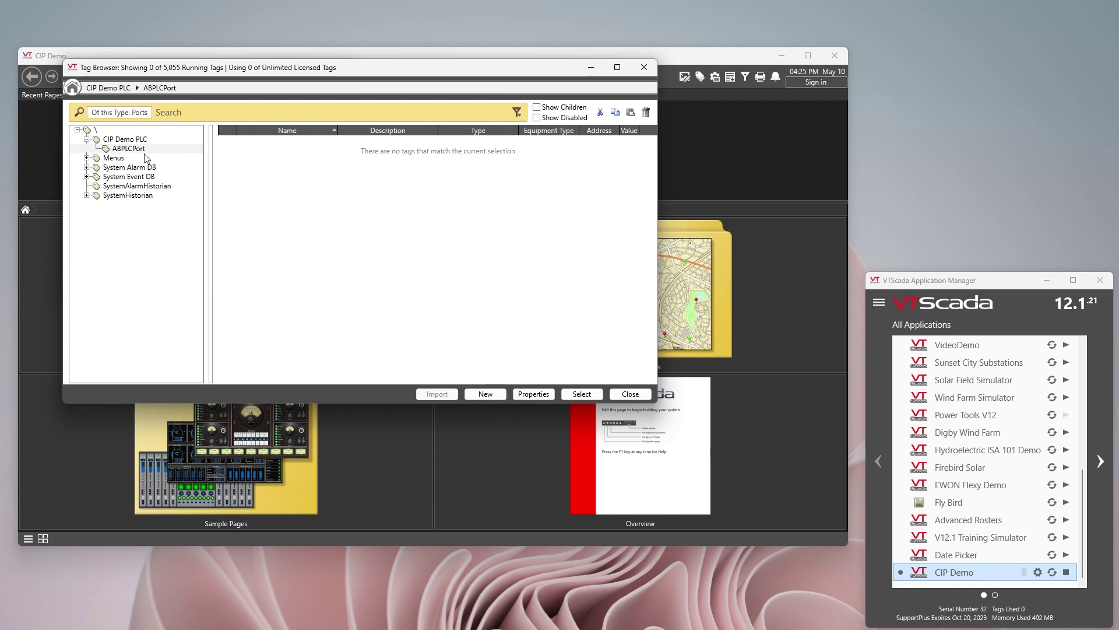
pyautogui.click(648, 75)
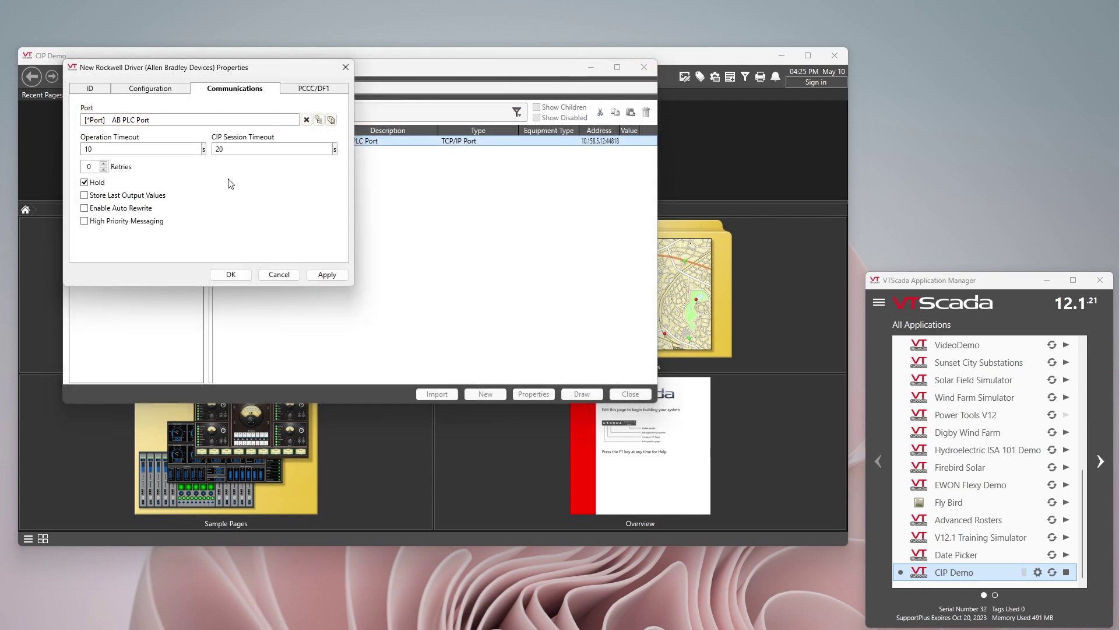
pyautogui.click(311, 90)
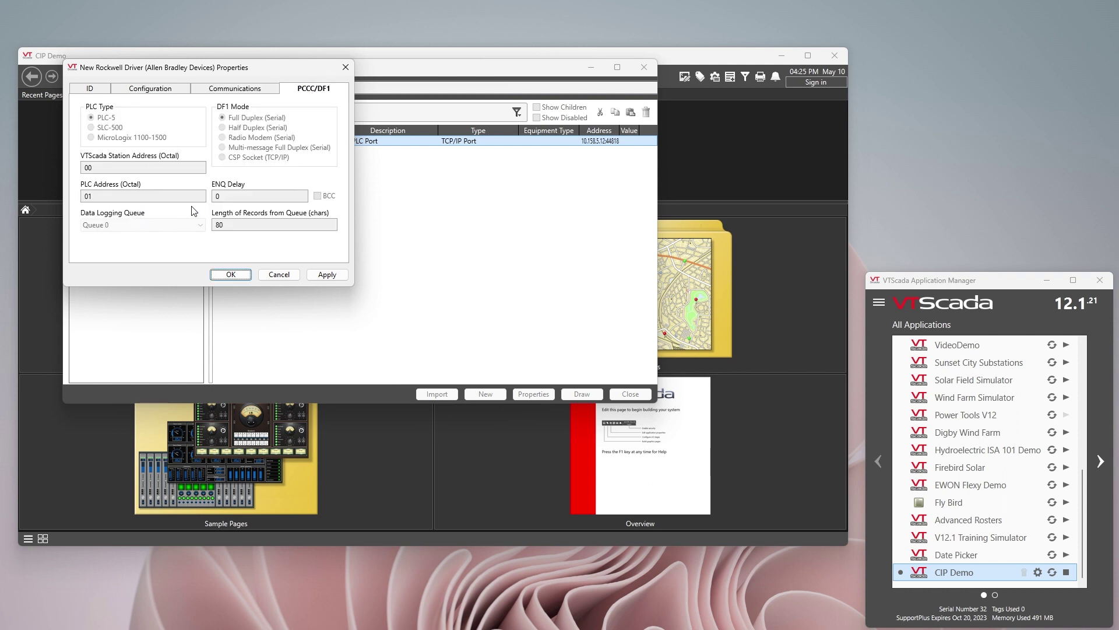
pyautogui.click(231, 274)
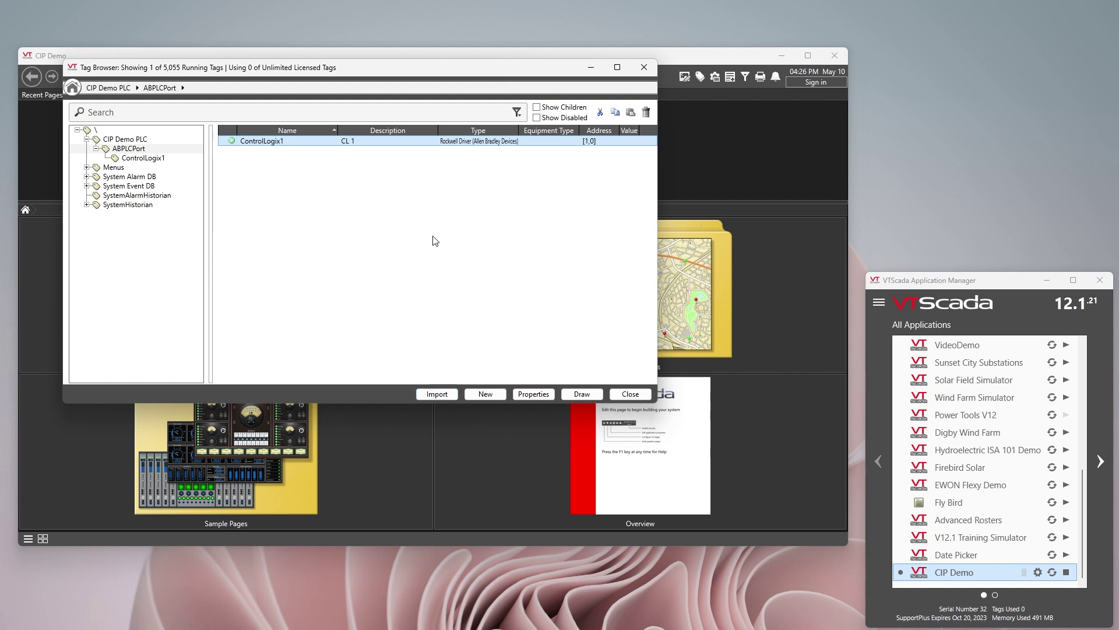
# Open the tag import for the ControlLogix1 driver and inspect the contents of the MSG_1 and Test_msg groups.
pyautogui.click(129, 149)
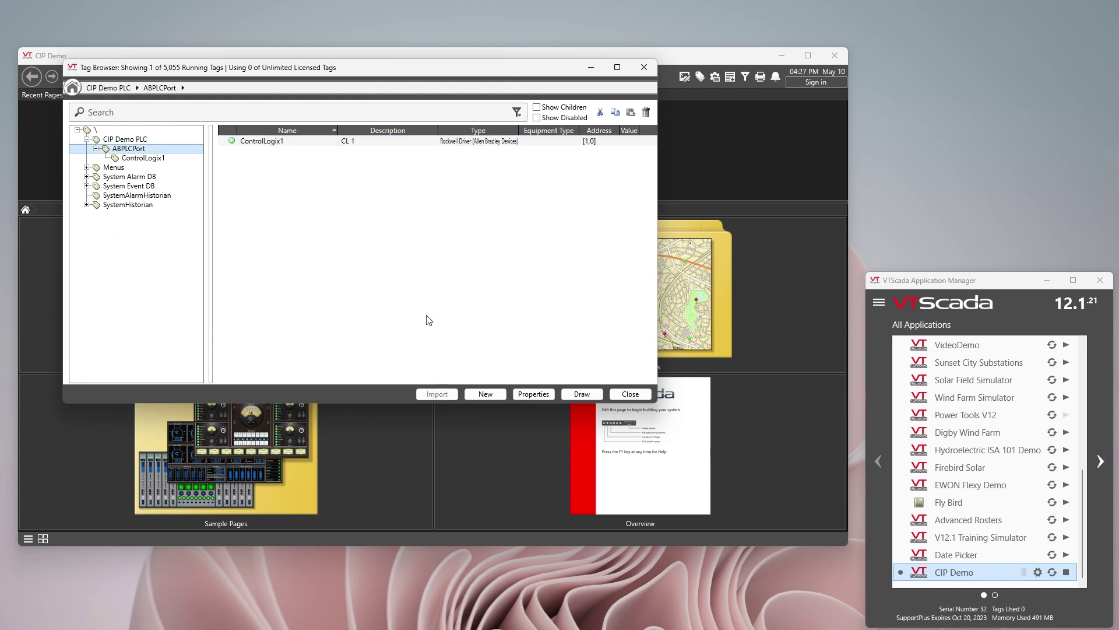
pyautogui.click(151, 159)
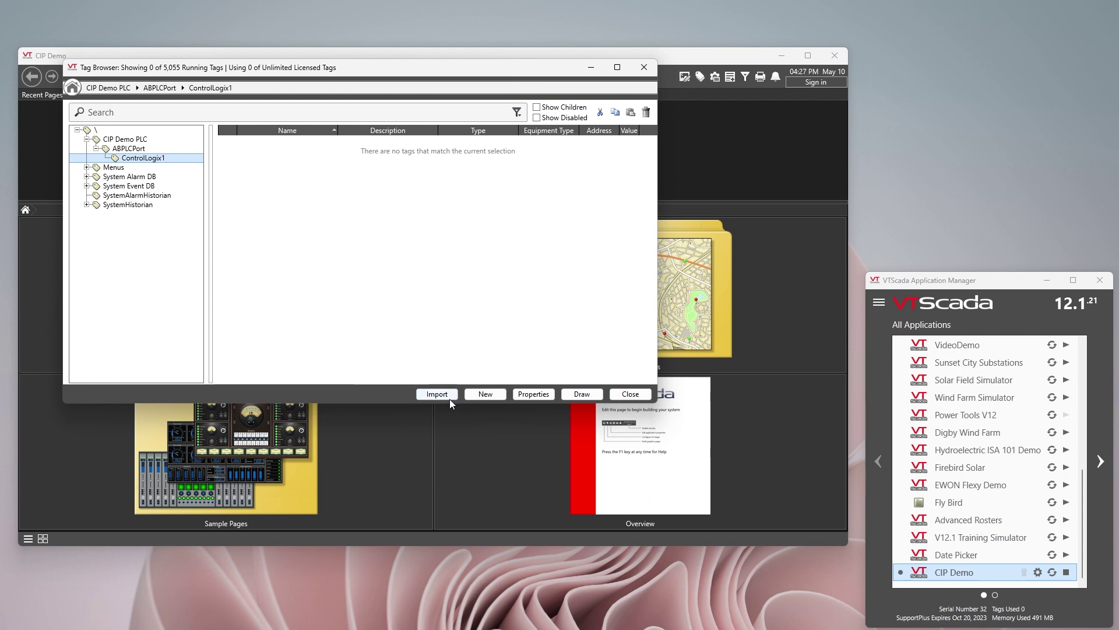
pyautogui.click(440, 394)
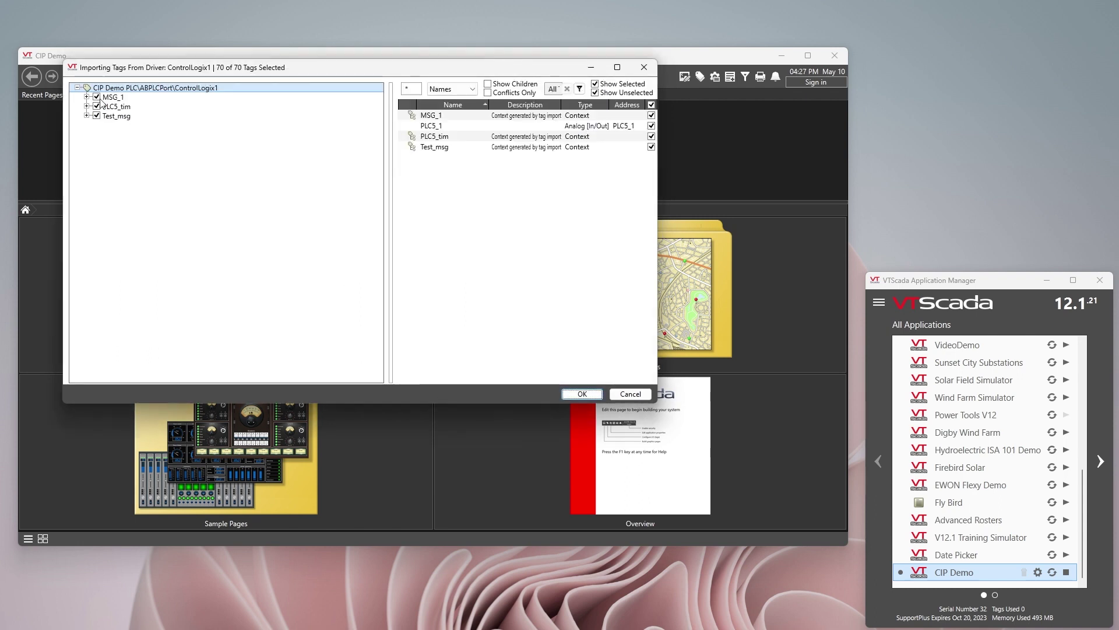
pyautogui.click(86, 97)
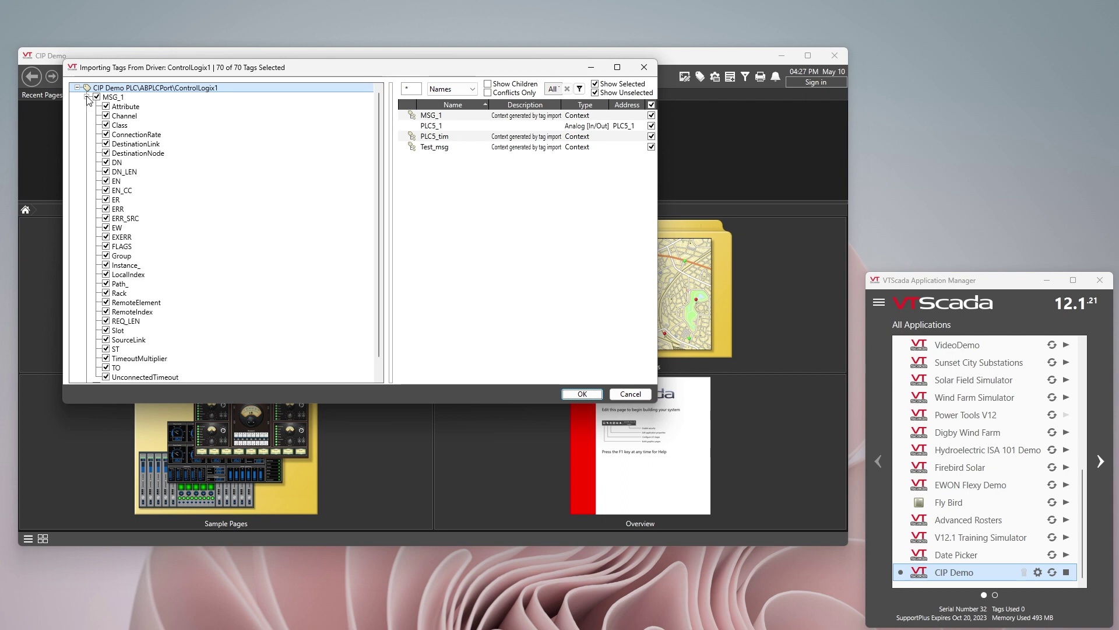
pyautogui.click(86, 97)
pyautogui.click(86, 115)
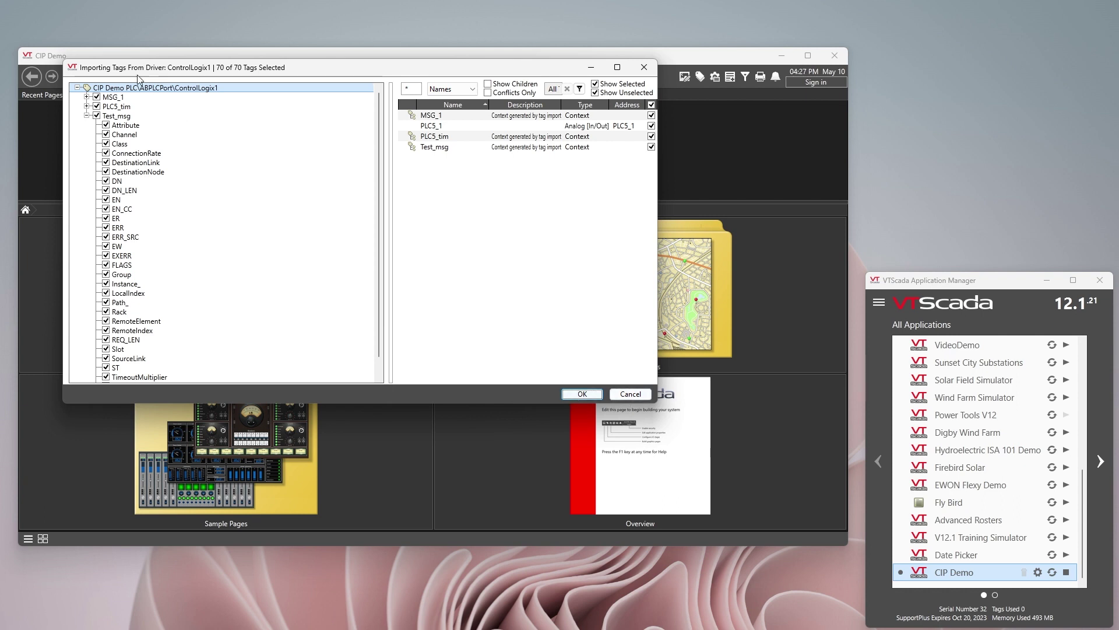
# Exclude the MSG_1 and PLC5_tim groups and import the remaining tags, PLC5_1 and Test_msg, from the driver.
pyautogui.click(97, 97)
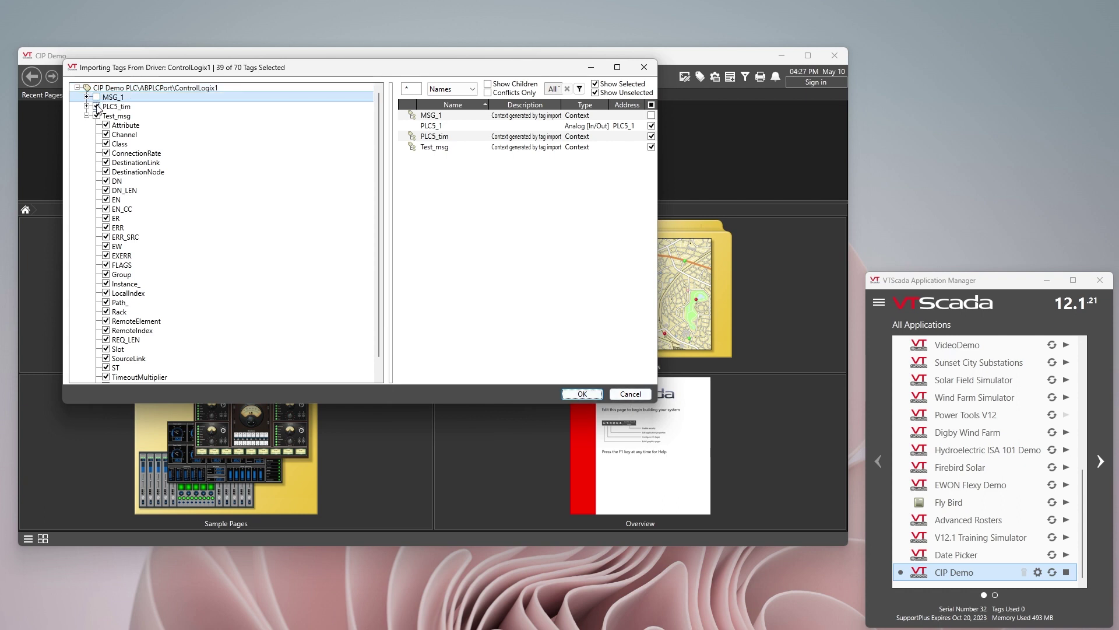
pyautogui.click(97, 107)
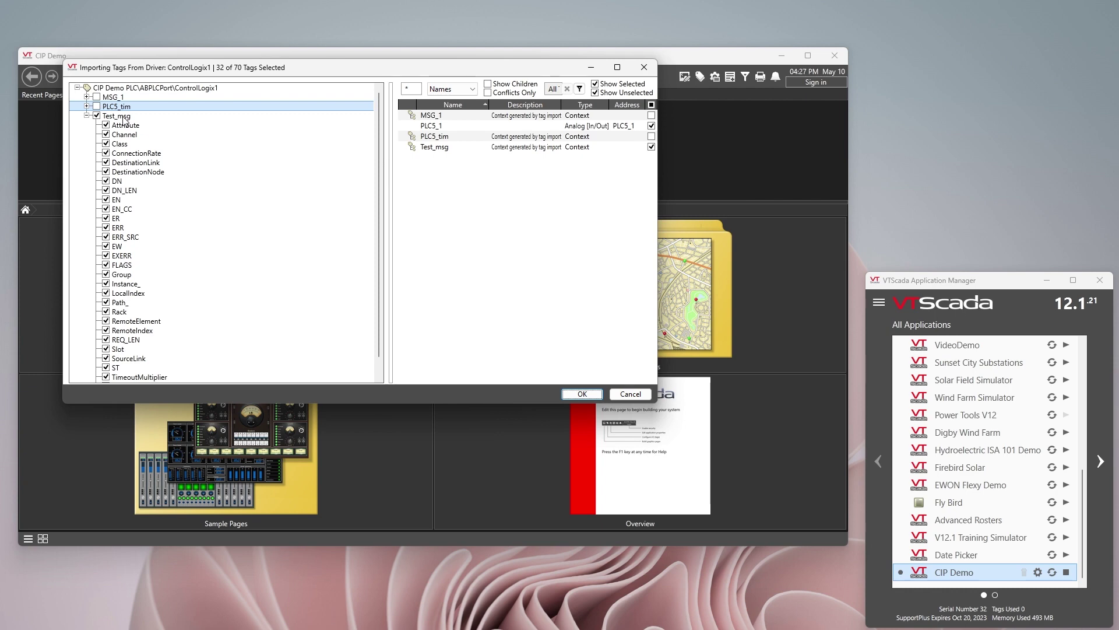
pyautogui.click(581, 399)
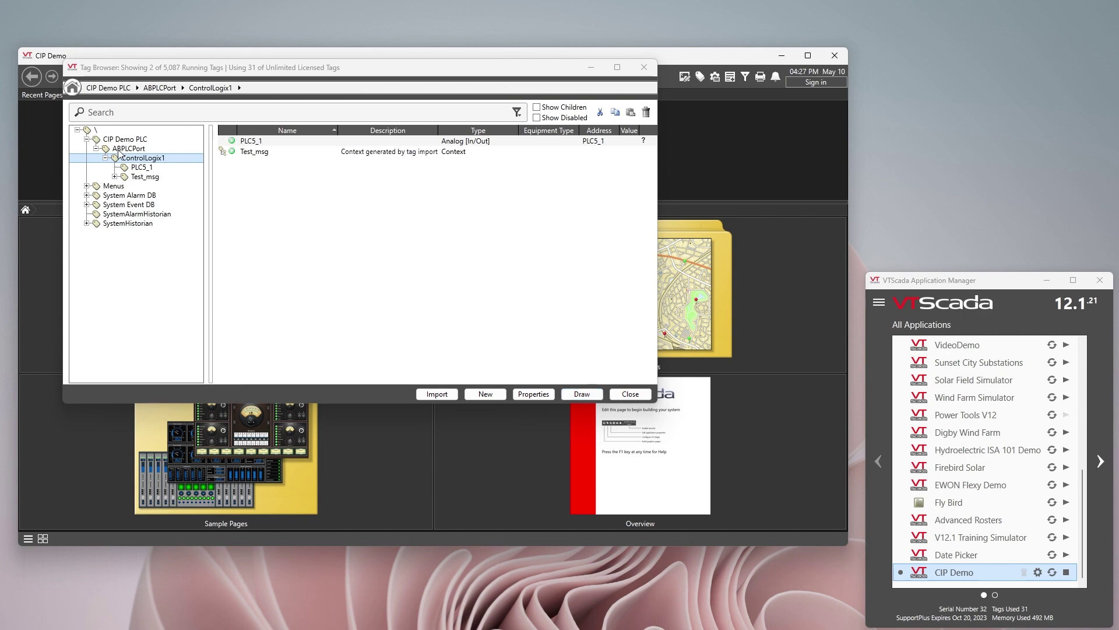
# Open the imported Test_msg tags and check the I/O device and addresses of the EW tag.
pyautogui.doubleClick(253, 155)
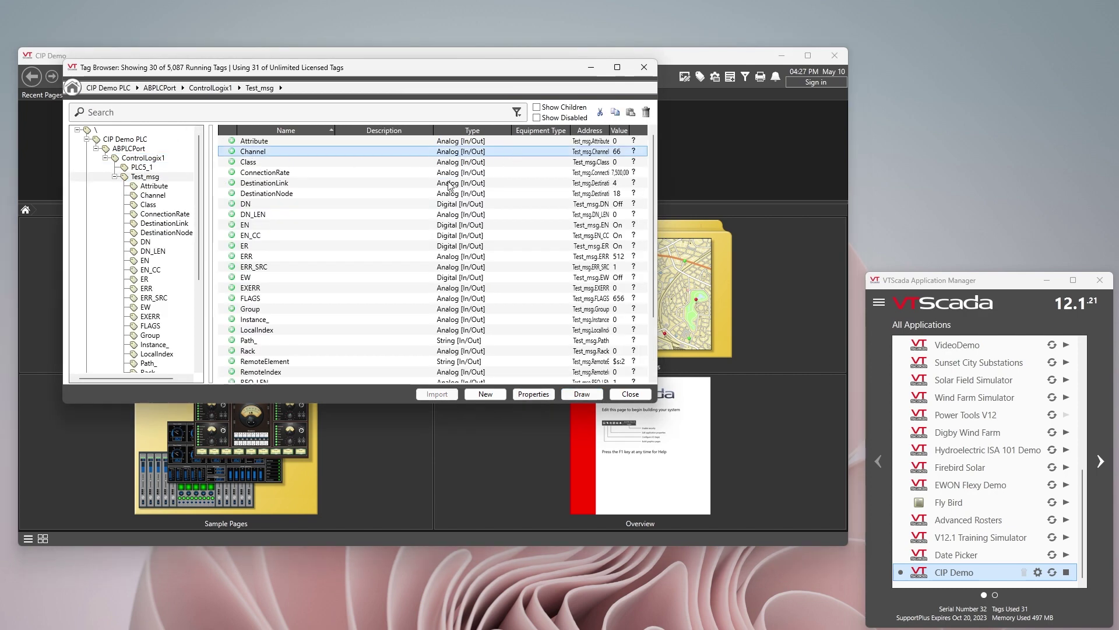
pyautogui.doubleClick(453, 278)
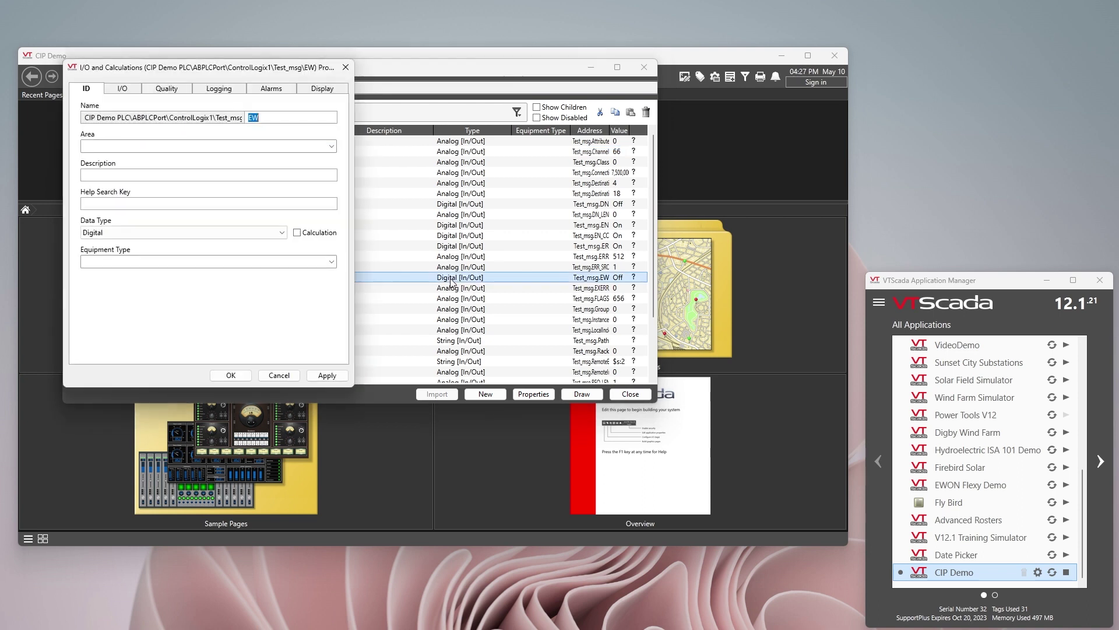
pyautogui.click(119, 90)
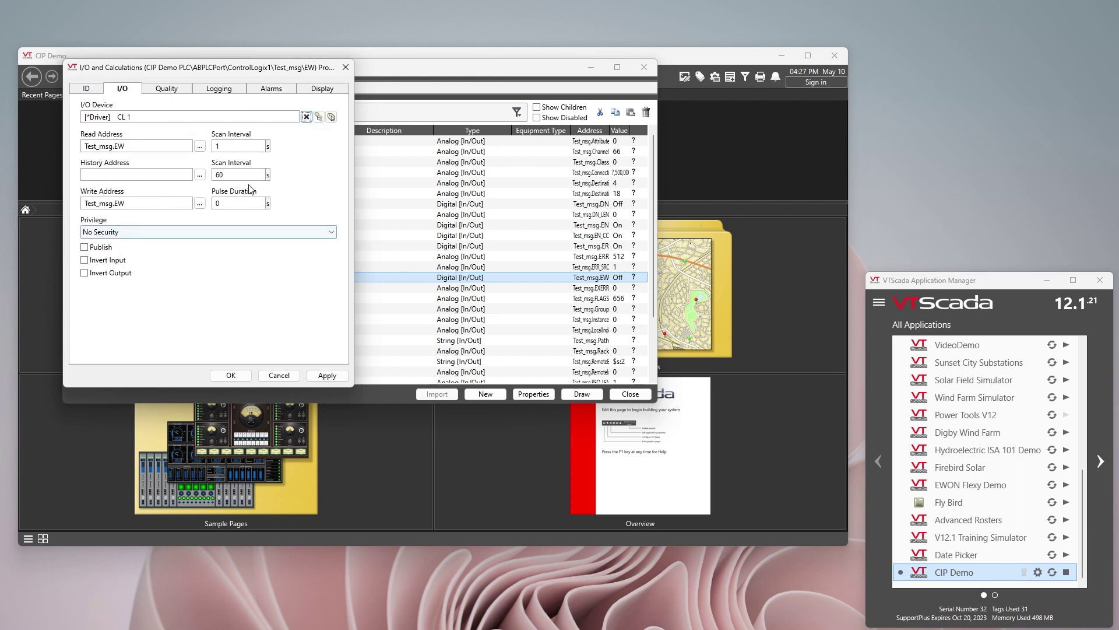
pyautogui.click(243, 375)
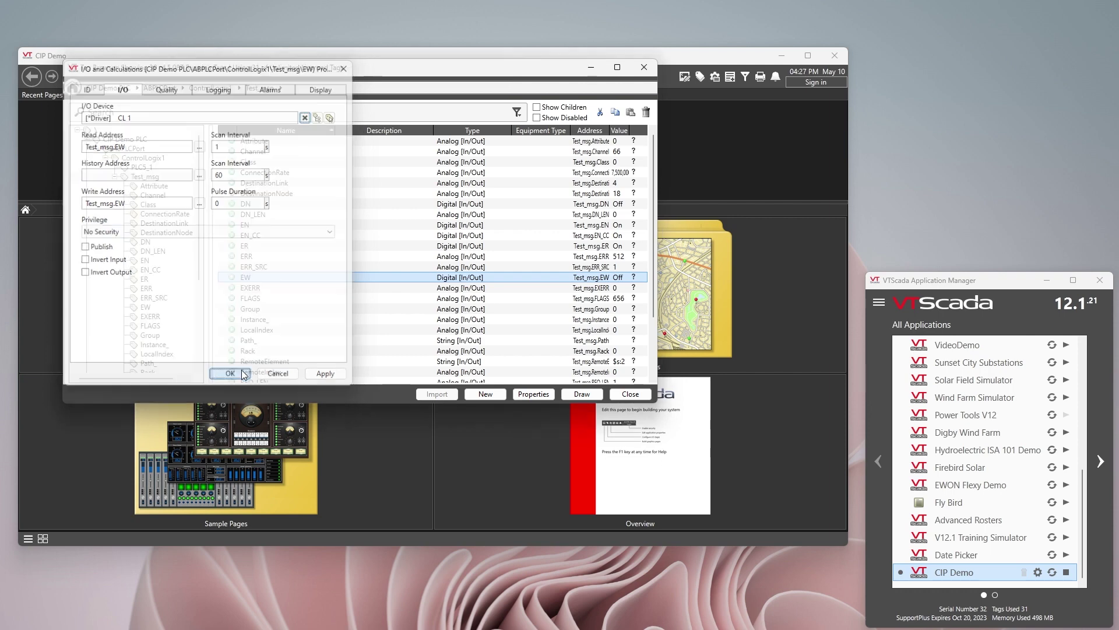
# Check the scaling settings of the ERR_SRC tag and look through the rest of the Test_msg tag list.
pyautogui.doubleClick(469, 268)
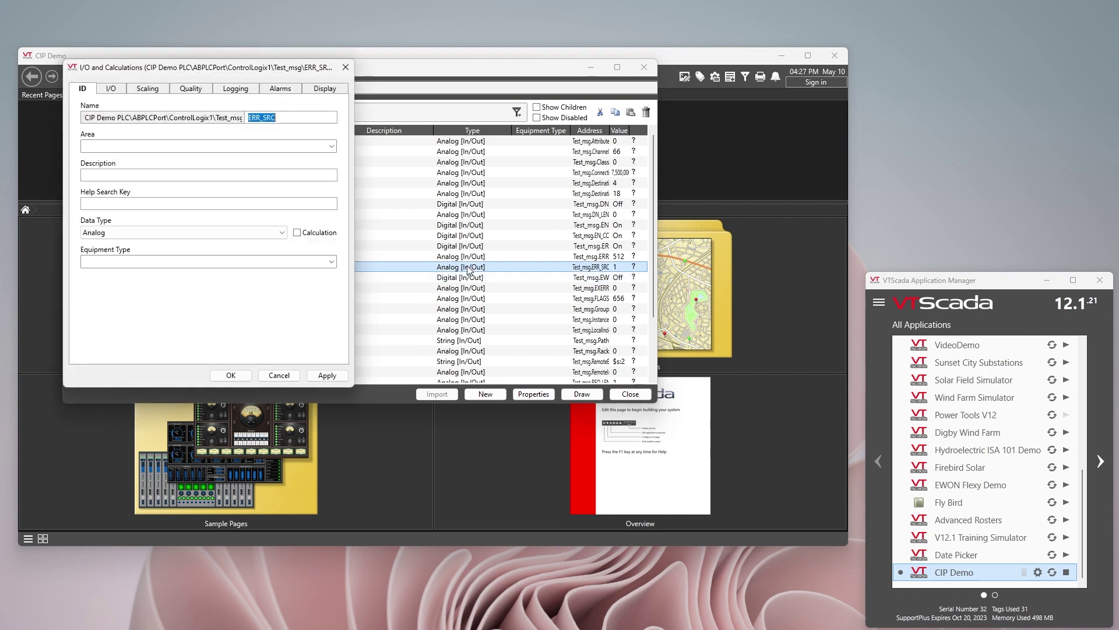
pyautogui.click(146, 89)
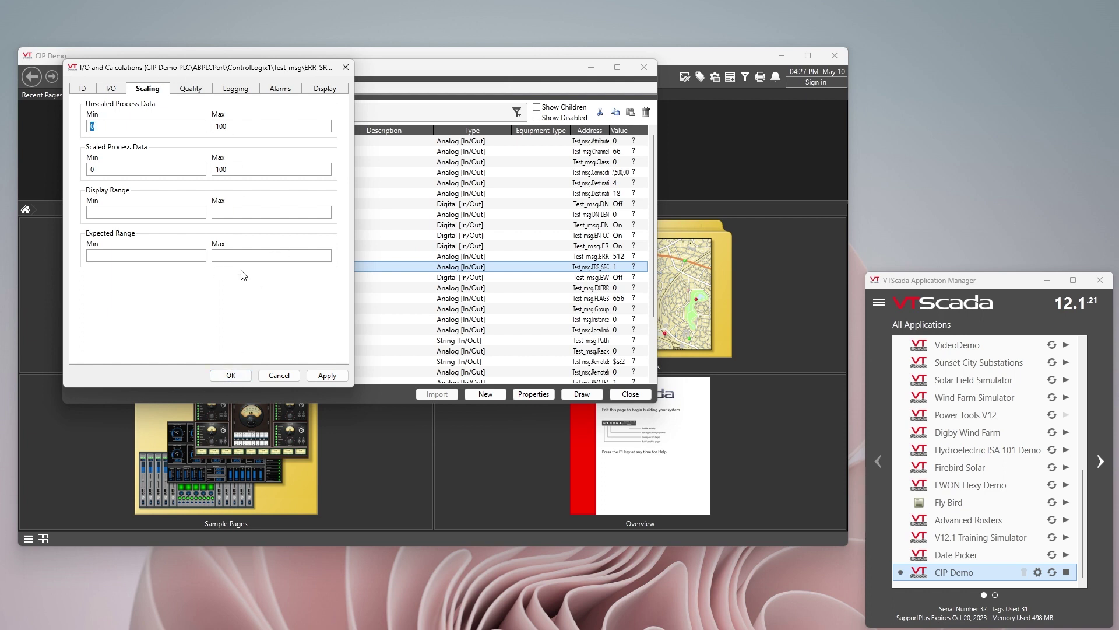
pyautogui.click(240, 376)
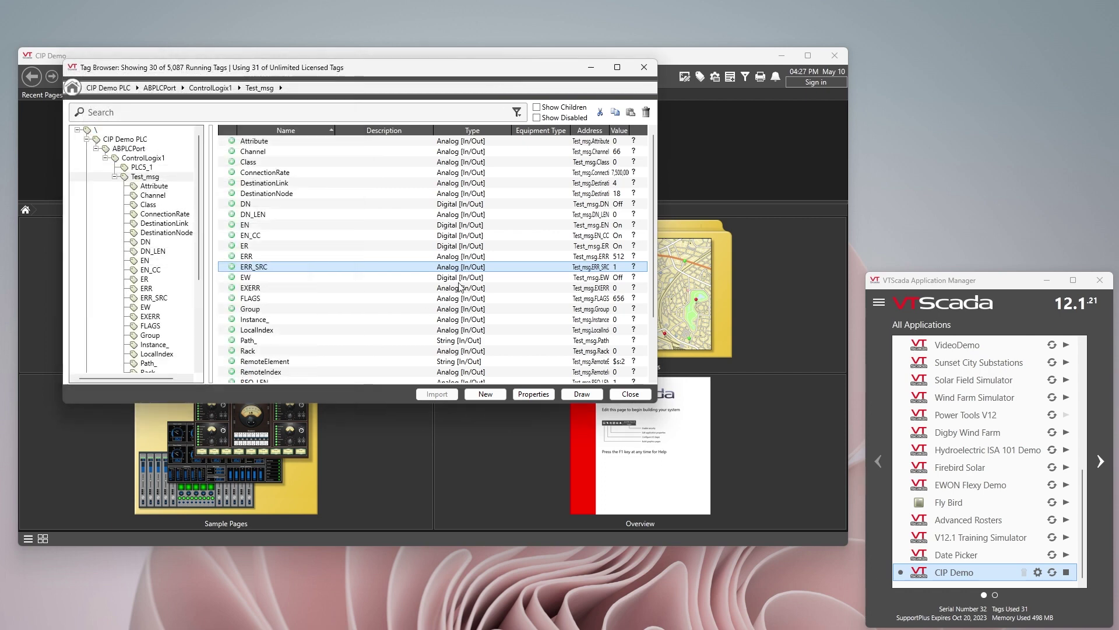
pyautogui.scroll(-3, 461, 280)
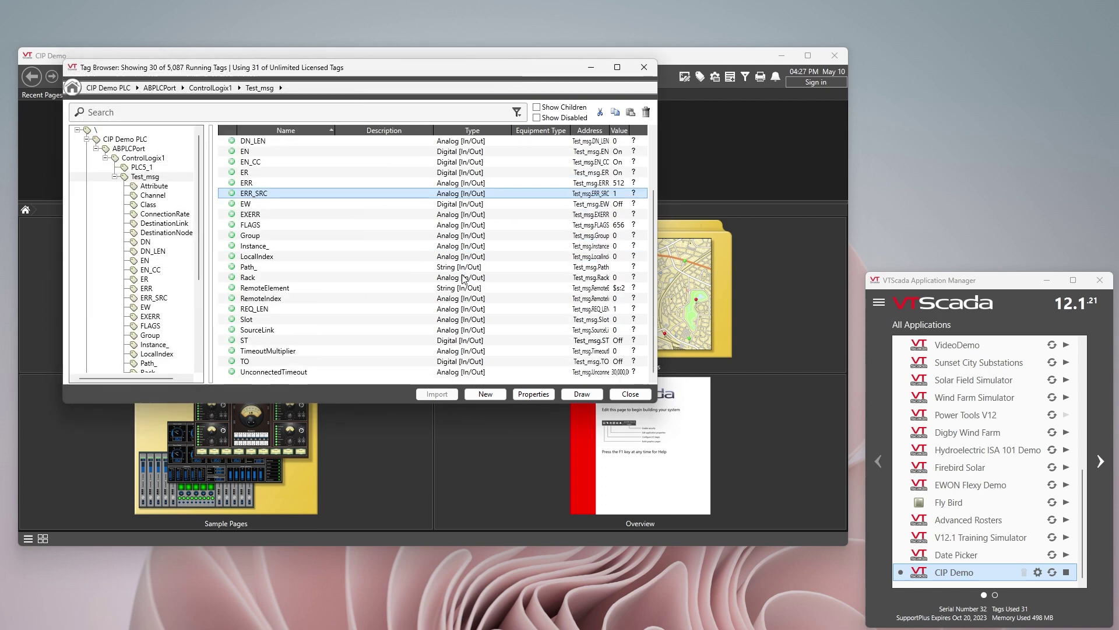
# Plot the FLAGS tag's history over a 30 Seconds time span, check its trend, and close the Historical Data Viewer.
pyautogui.click(621, 228)
pyautogui.rightClick(621, 228)
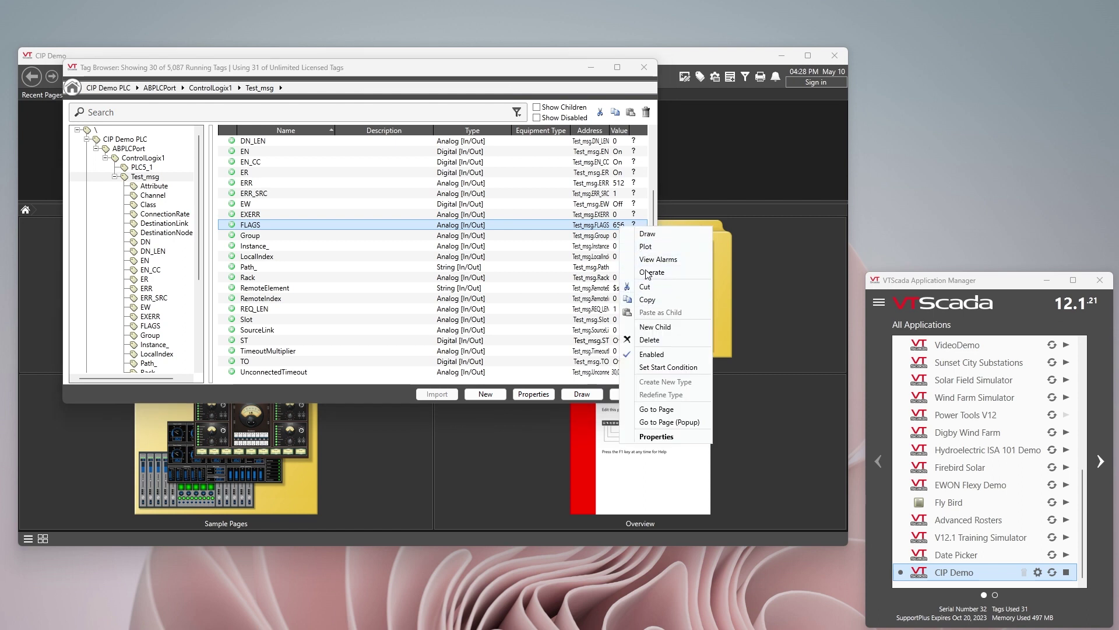
pyautogui.click(650, 250)
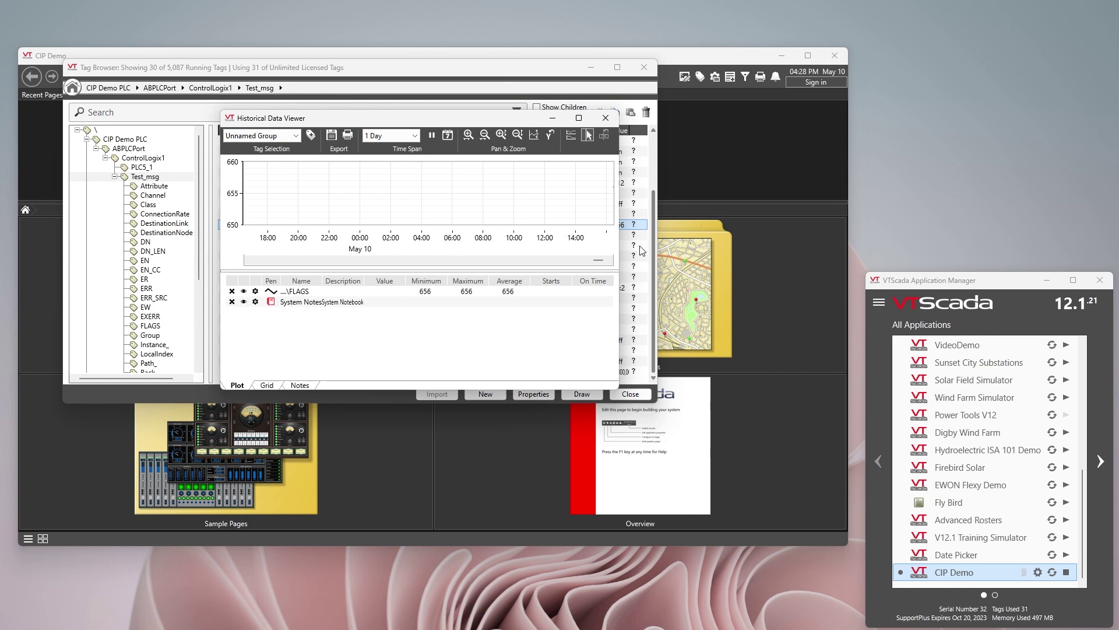
pyautogui.click(372, 136)
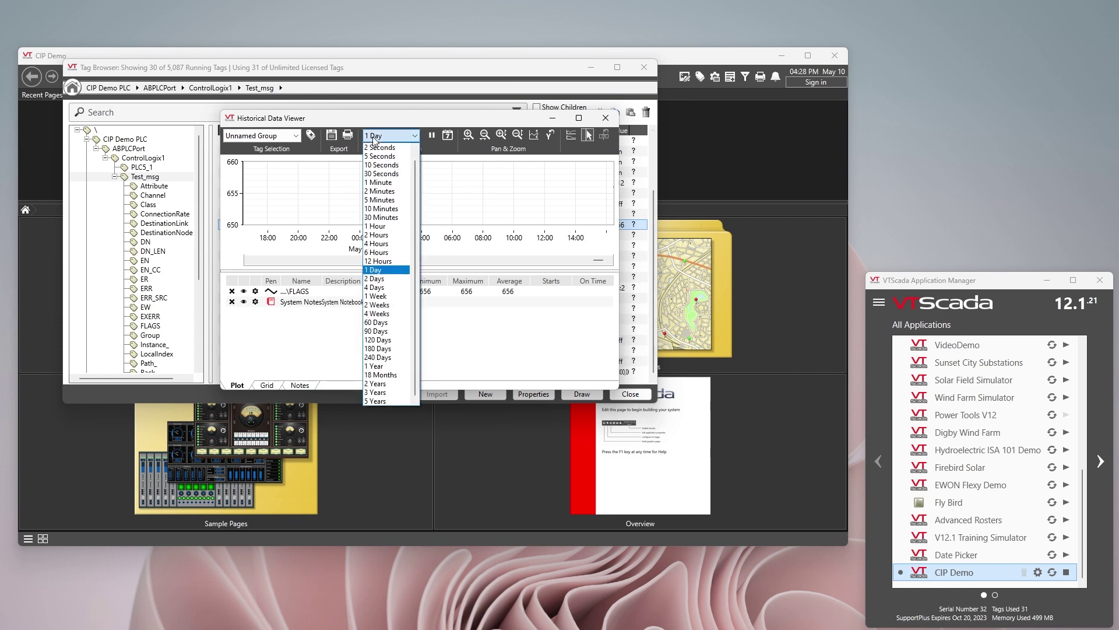
pyautogui.click(377, 175)
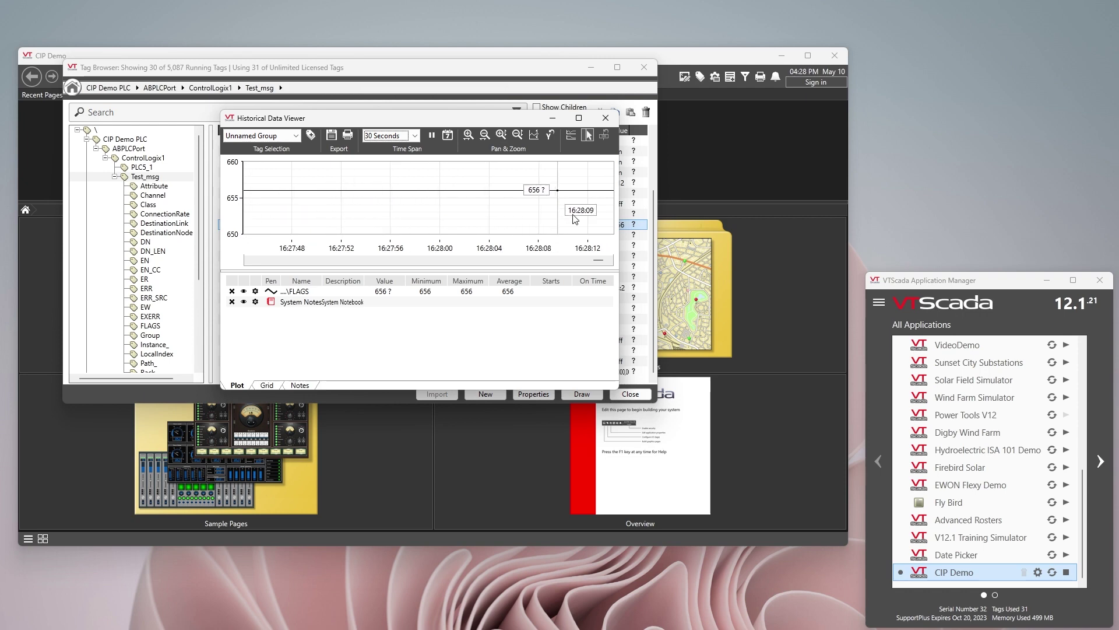
pyautogui.click(610, 120)
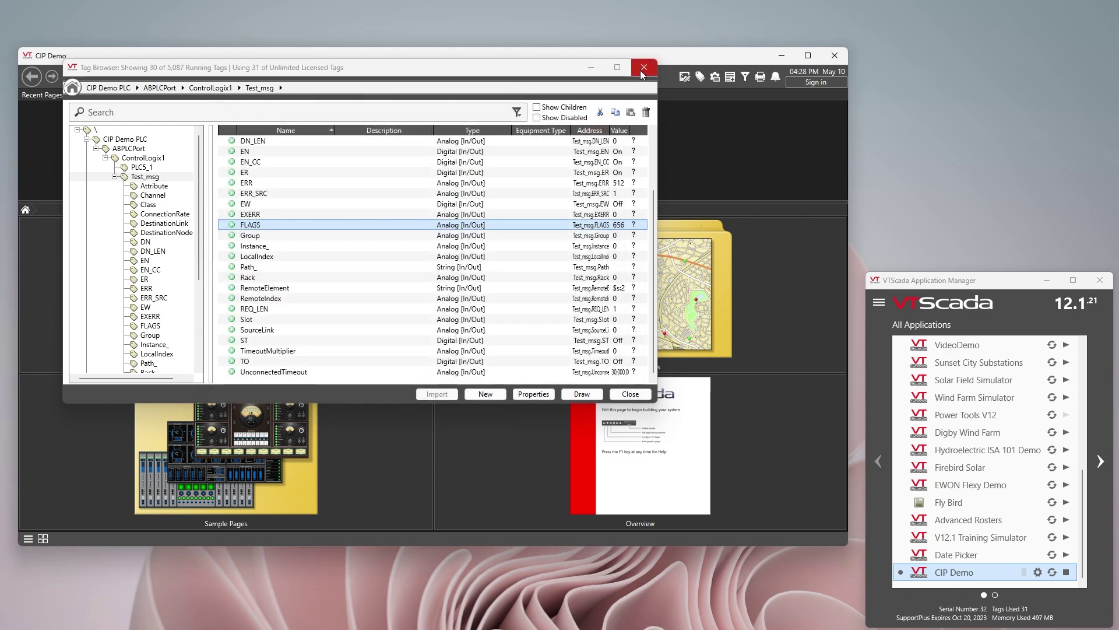
# Draw a Rockwell Information widget for the ControlLogix1 driver on the Overview page, beside the list of getting-started labels.
pyautogui.rightClick(144, 161)
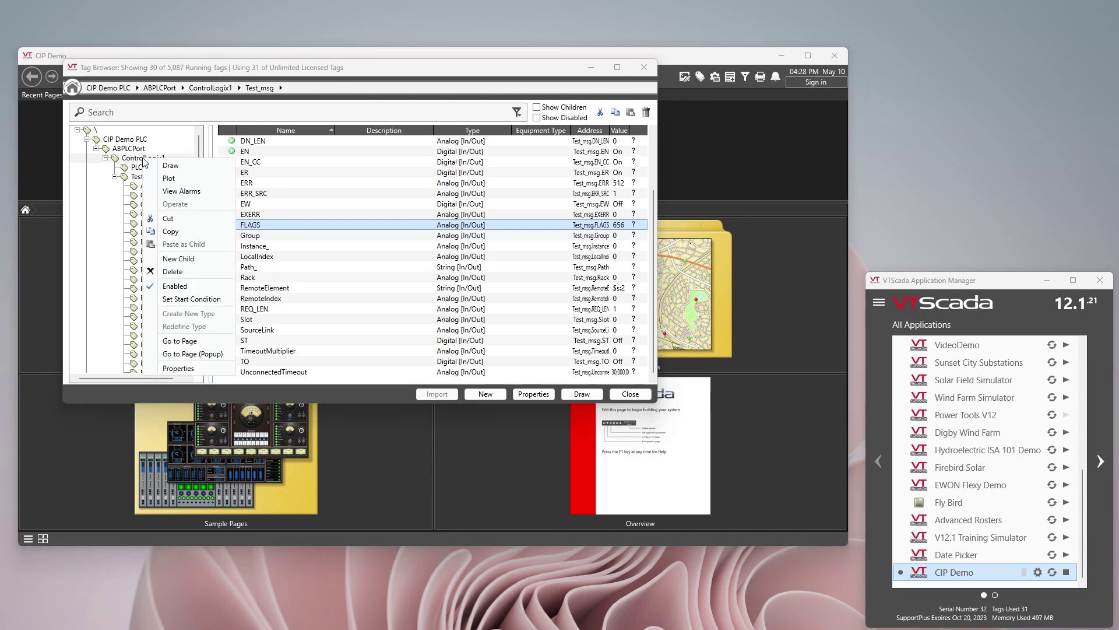
pyautogui.click(171, 167)
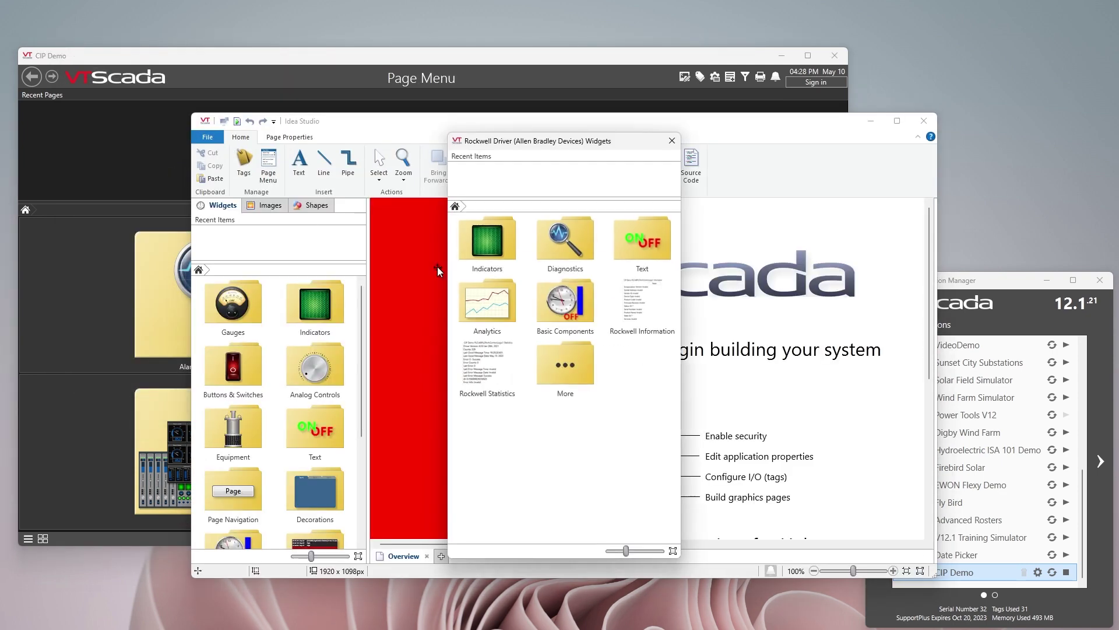
pyautogui.click(633, 325)
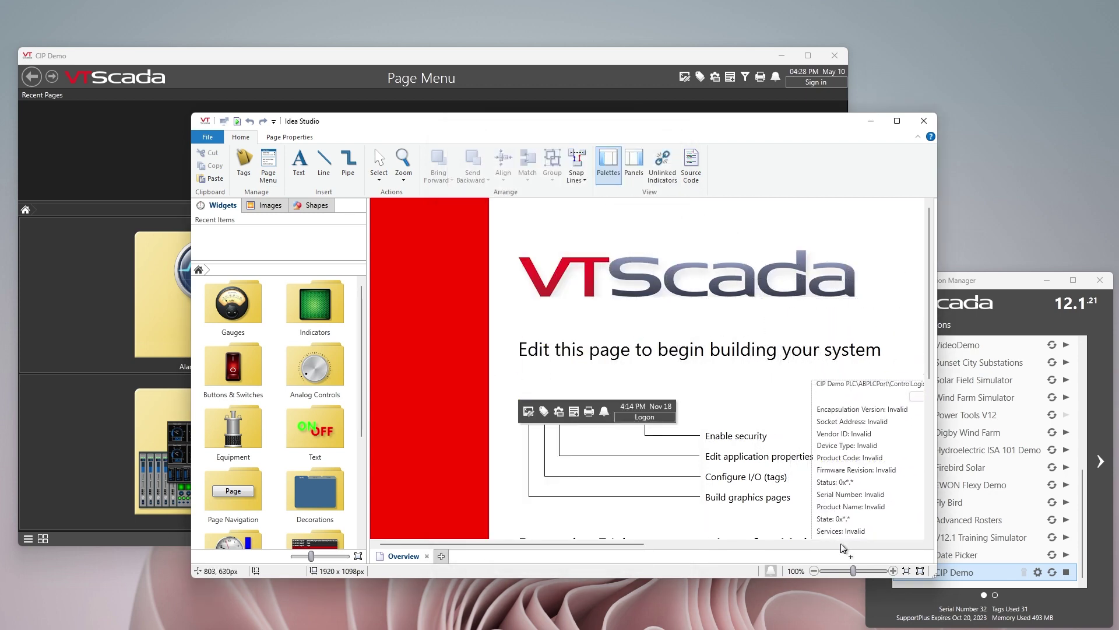
pyautogui.click(859, 530)
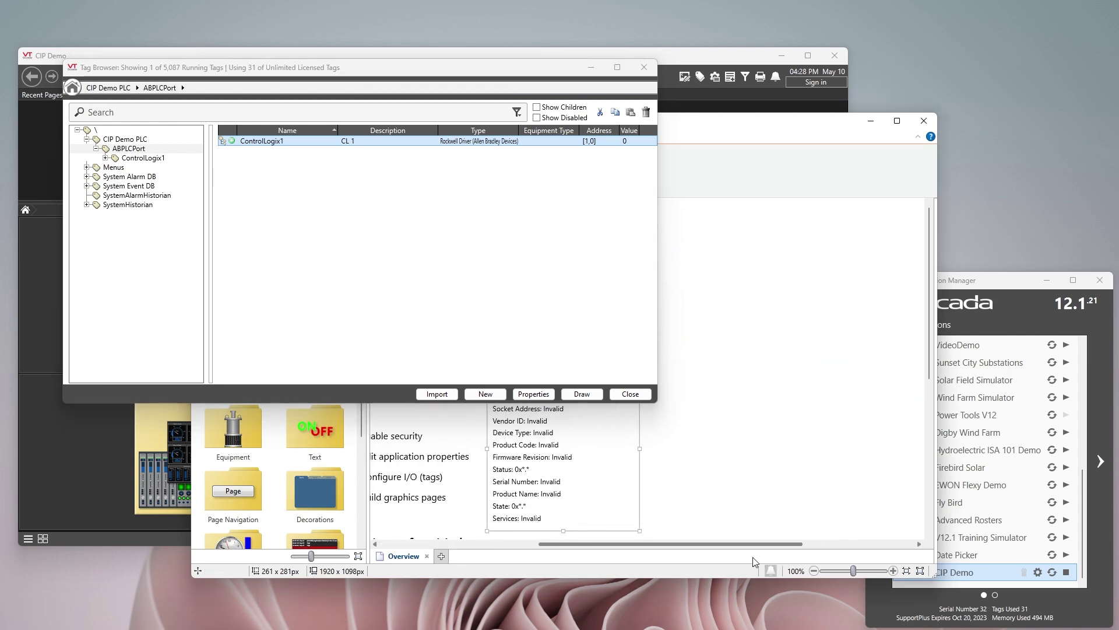
# Start drawing another widget for the ControlLogix1 driver from the tag list under ABPLCPort.
pyautogui.rightClick(256, 142)
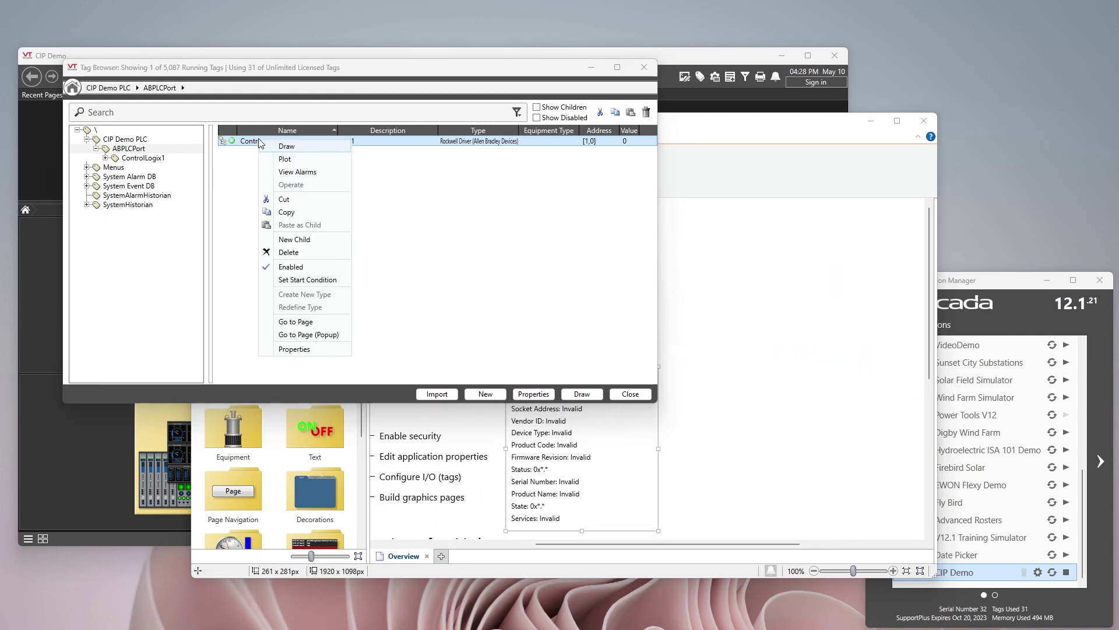